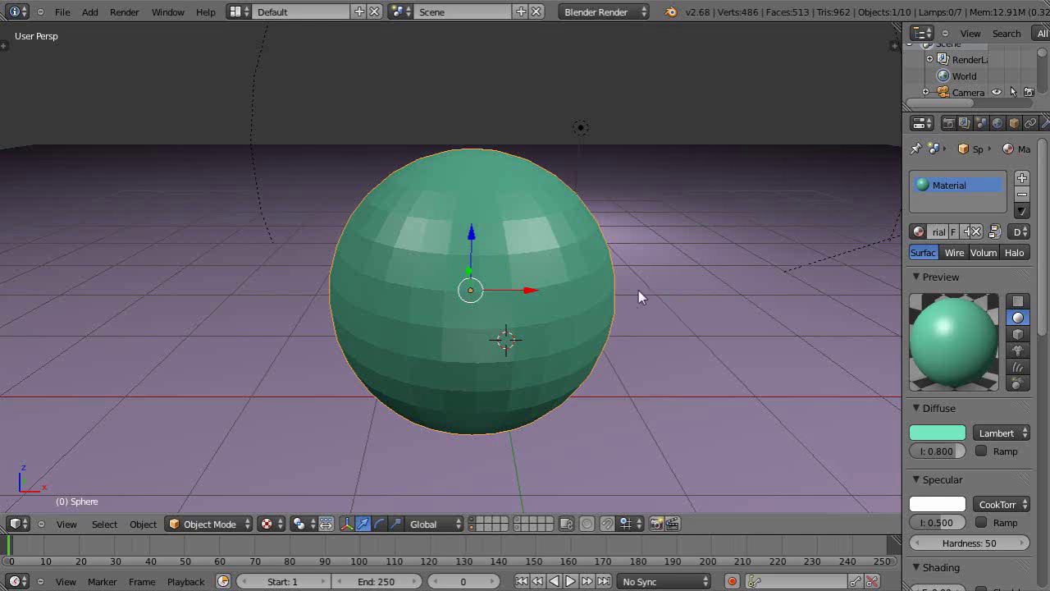
Widen the Properties editor so the green material's settings show their full labels
{"action": "scroll", "coordinate": [538, 251], "scroll_direction": "down", "scroll_amount": 2}
{"action": "scroll", "coordinate": [542, 262], "scroll_direction": "down", "scroll_amount": 2}
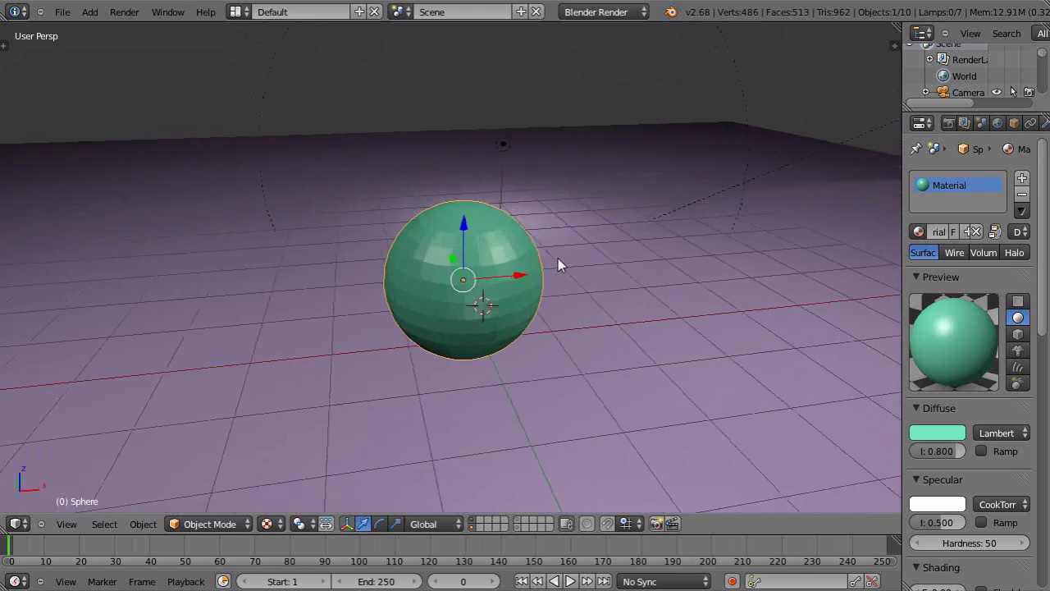
{"action": "scroll", "coordinate": [555, 262], "scroll_direction": "up", "scroll_amount": 3}
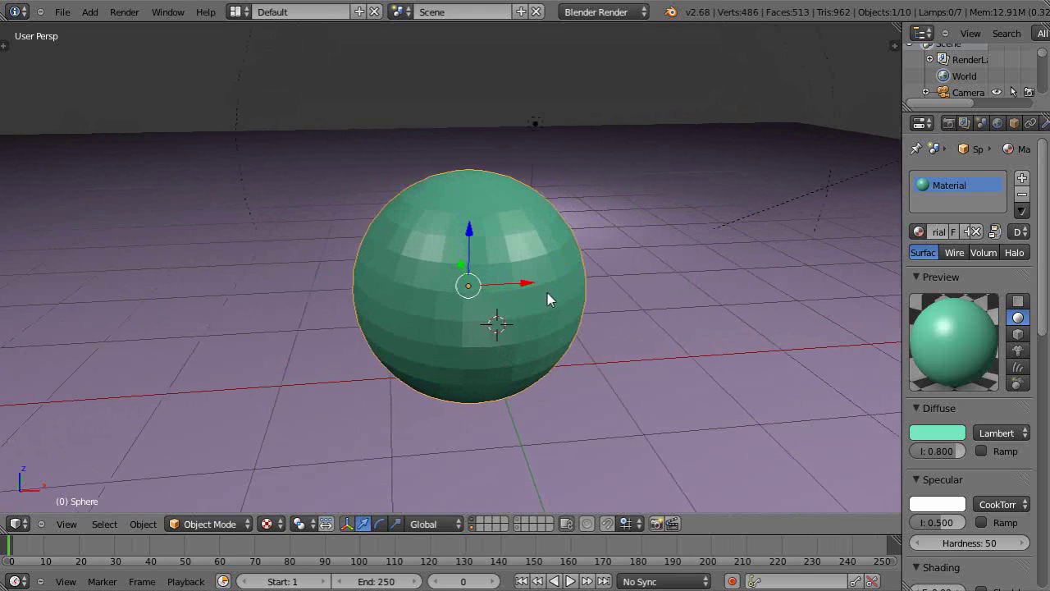
{"action": "scroll", "coordinate": [550, 289], "scroll_direction": "down", "scroll_amount": 2}
{"action": "scroll", "coordinate": [563, 279], "scroll_direction": "up", "scroll_amount": 3}
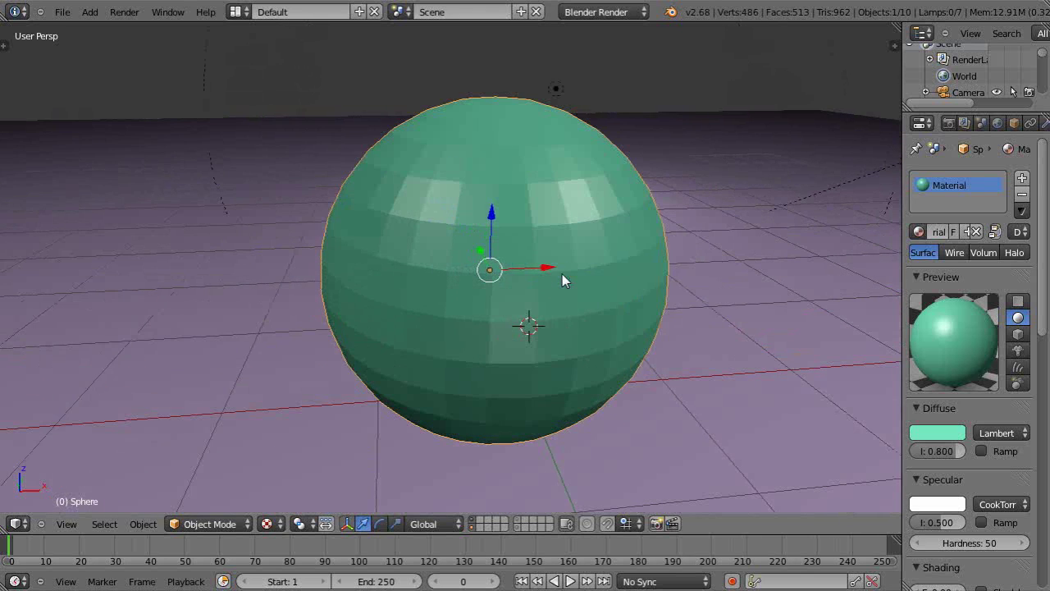
{"action": "scroll", "coordinate": [562, 274], "scroll_direction": "down", "scroll_amount": 2}
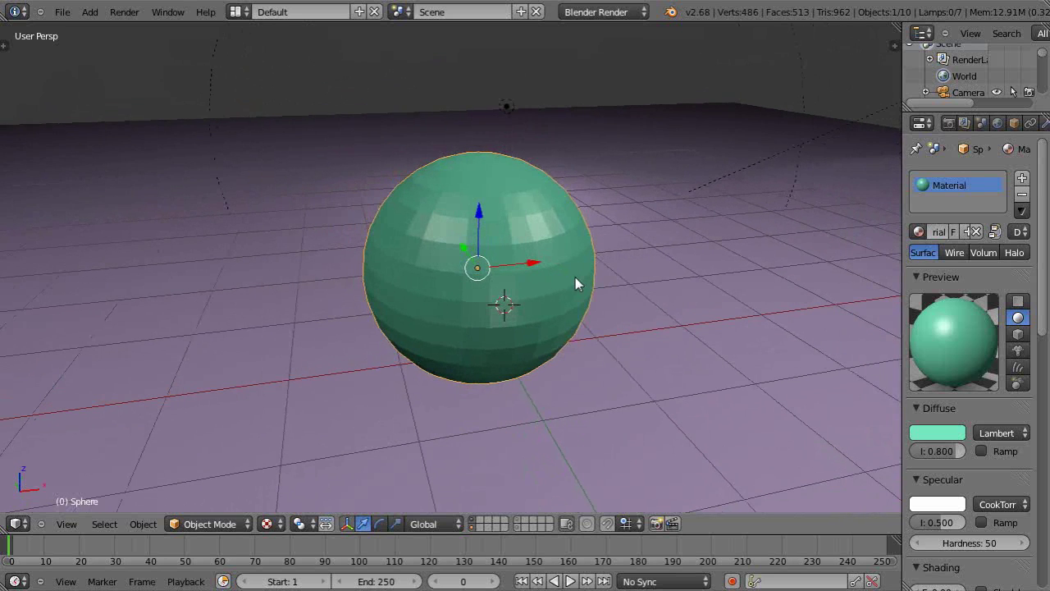
{"action": "left_click_drag", "start_coordinate": [902, 178], "coordinate": [827, 183]}
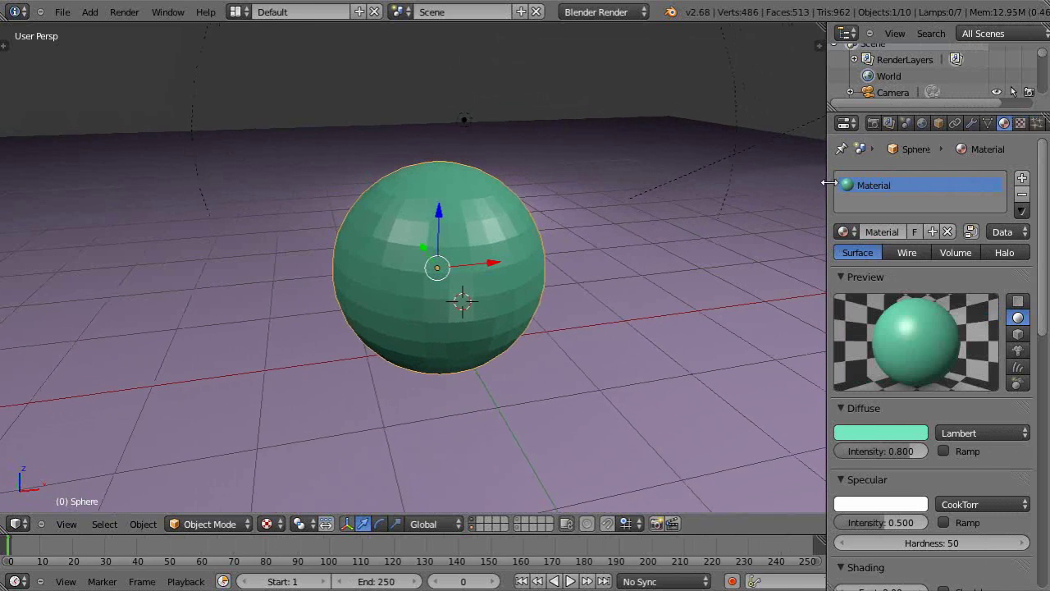
Switch to the sphere's Object Data properties, orbit the view, and enter Edit Mode
{"action": "left_click", "coordinate": [989, 122]}
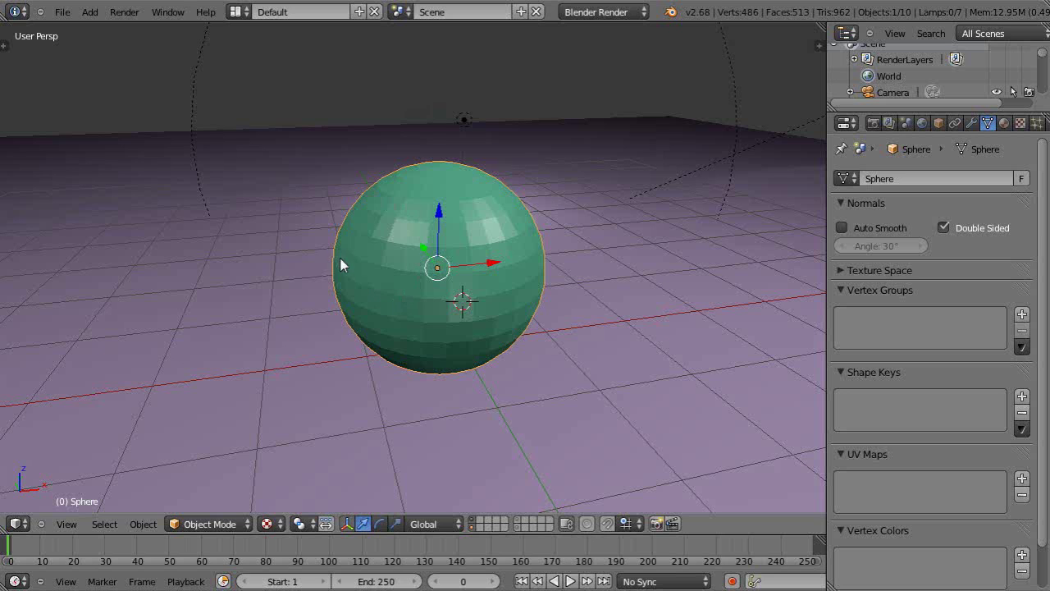
{"action": "mouse_move", "coordinate": [530, 282]}
{"action": "middle_mouse_down"}
{"action": "mouse_move", "coordinate": [539, 276]}
{"action": "mouse_move", "coordinate": [484, 280]}
{"action": "mouse_move", "coordinate": [527, 280]}
{"action": "mouse_move", "coordinate": [466, 259]}
{"action": "middle_mouse_up"}
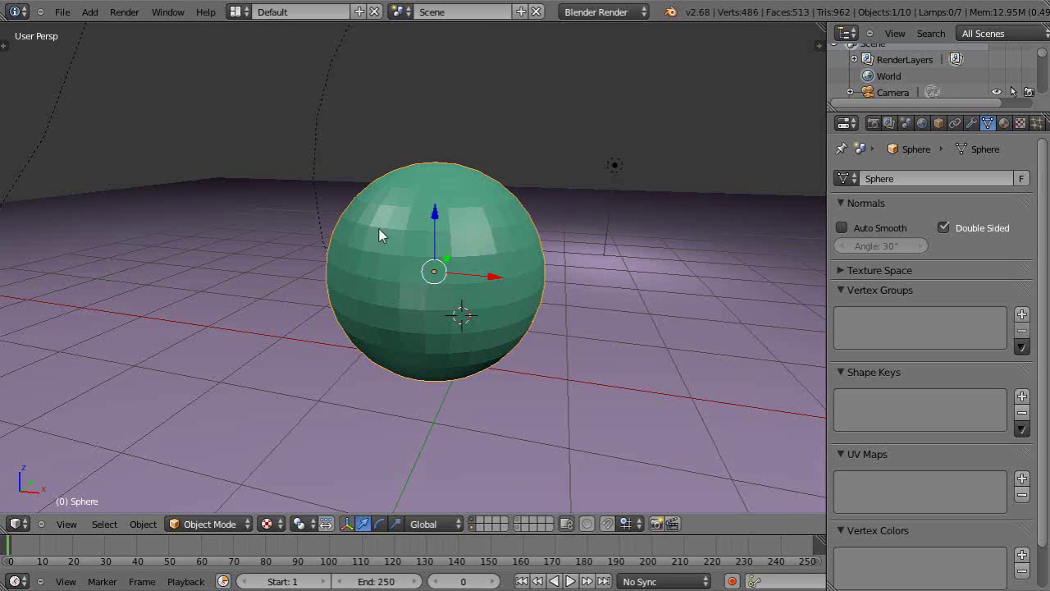
{"action": "mouse_move", "coordinate": [469, 242]}
{"action": "middle_mouse_down"}
{"action": "mouse_move", "coordinate": [508, 253]}
{"action": "mouse_move", "coordinate": [487, 212]}
{"action": "middle_mouse_up"}
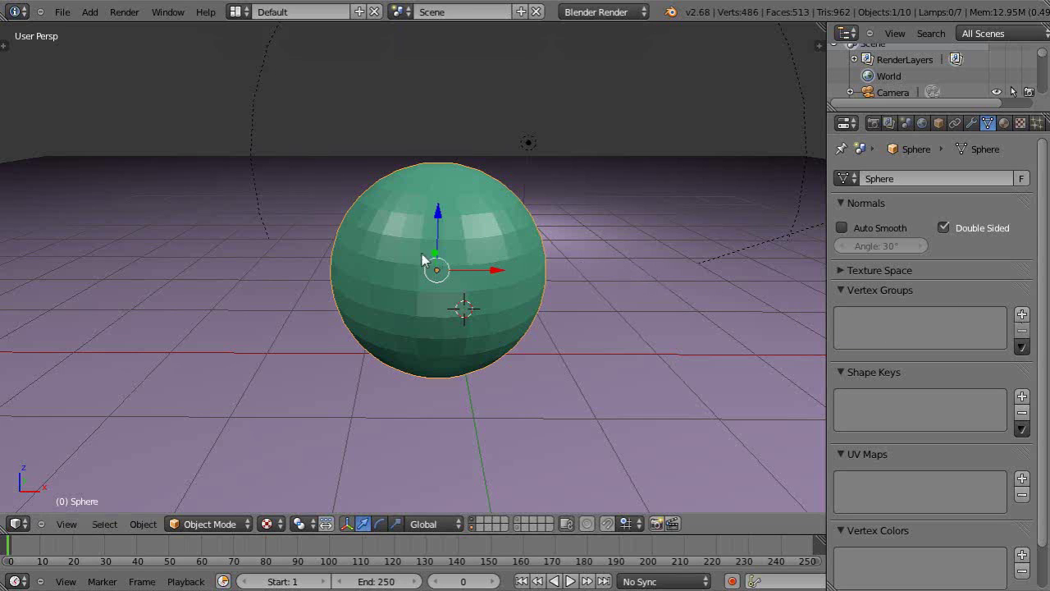
{"action": "key", "text": "Tab"}
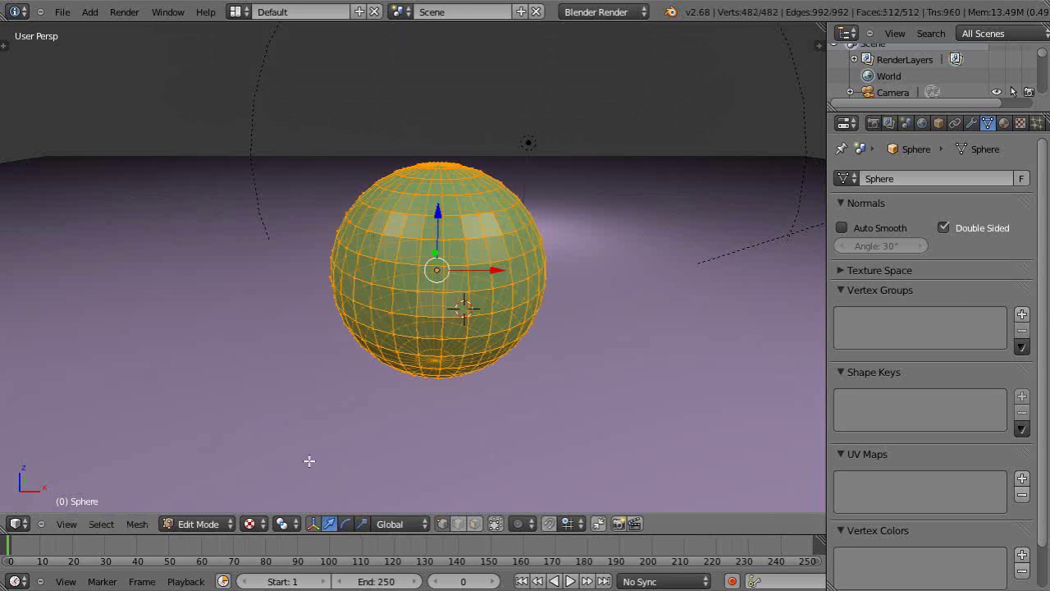
Deselect everything and circle-select faces on the sphere's upper-left side
{"action": "key", "text": "a"}
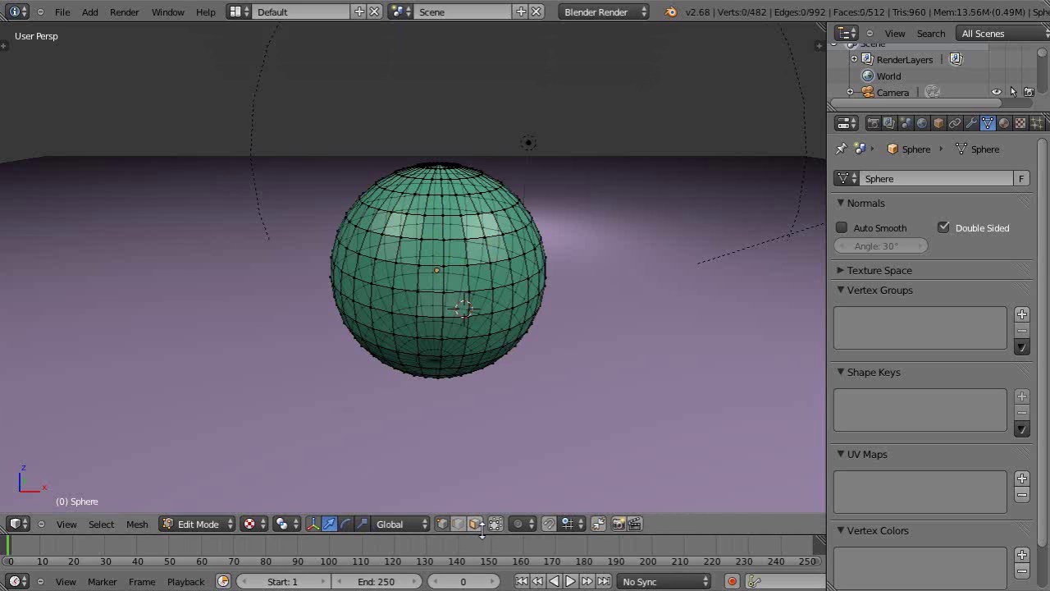
{"action": "middle_click_drag", "start_coordinate": [464, 421], "coordinate": [470, 421]}
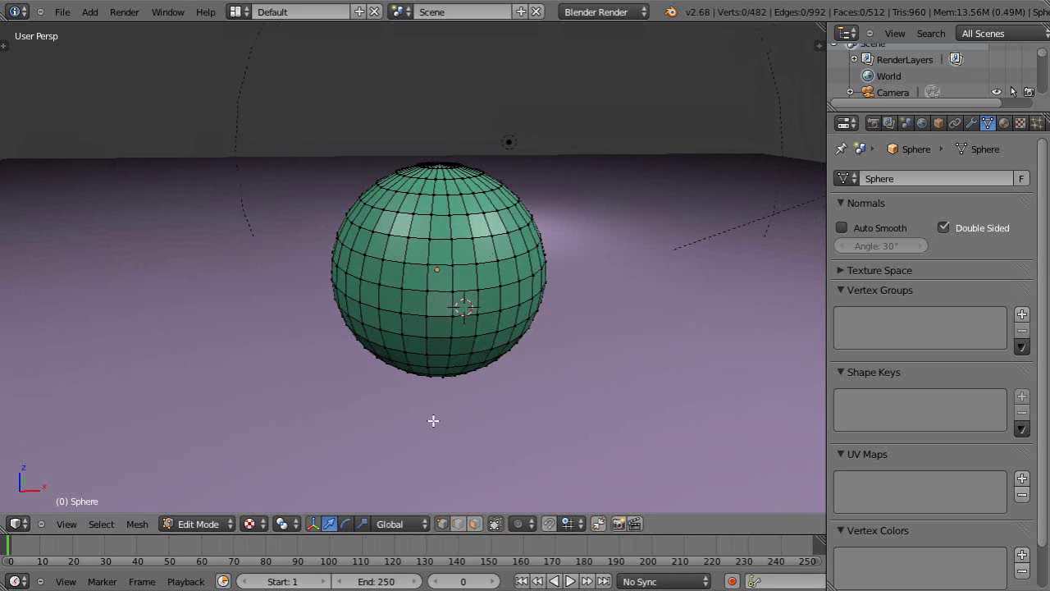
{"action": "key", "text": "c"}
{"action": "mouse_move", "coordinate": [369, 254]}
{"action": "left_mouse_down"}
{"action": "mouse_move", "coordinate": [383, 216]}
{"action": "mouse_move", "coordinate": [361, 222]}
{"action": "mouse_move", "coordinate": [353, 245]}
{"action": "mouse_move", "coordinate": [364, 257]}
{"action": "mouse_move", "coordinate": [378, 245]}
{"action": "mouse_move", "coordinate": [351, 229]}
{"action": "mouse_move", "coordinate": [337, 255]}
{"action": "mouse_move", "coordinate": [371, 283]}
{"action": "mouse_move", "coordinate": [421, 270]}
{"action": "mouse_move", "coordinate": [424, 227]}
{"action": "mouse_move", "coordinate": [401, 224]}
{"action": "mouse_move", "coordinate": [390, 318]}
{"action": "mouse_move", "coordinate": [354, 309]}
{"action": "mouse_move", "coordinate": [374, 328]}
{"action": "left_mouse_up"}
{"action": "key", "text": "Escape"}
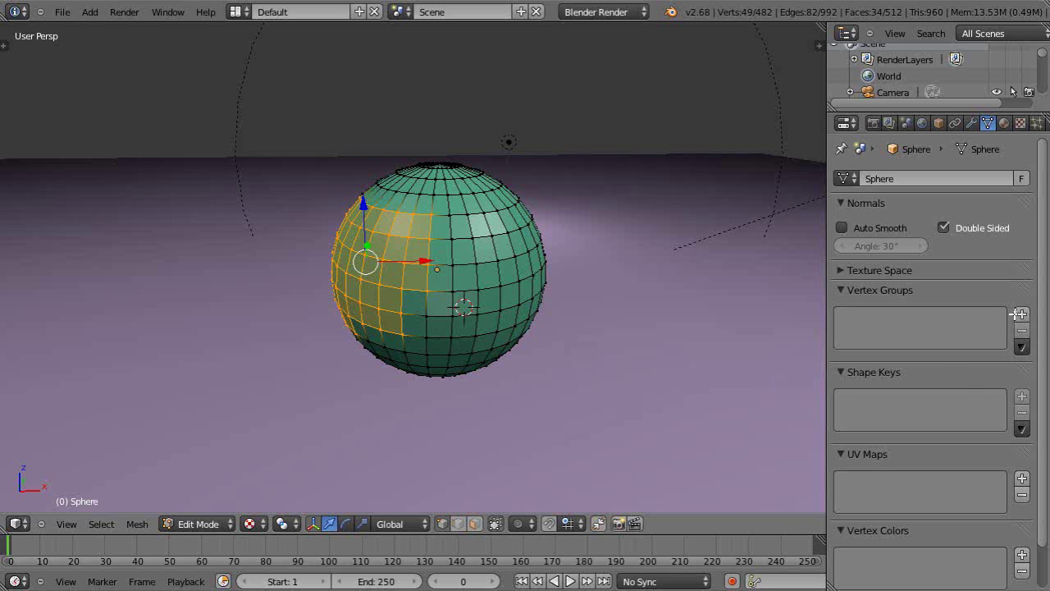
Add a vertex group named Group1 and assign the selected faces at weight 1.000
{"action": "left_click", "coordinate": [1022, 315]}
{"action": "left_click", "coordinate": [1022, 316]}
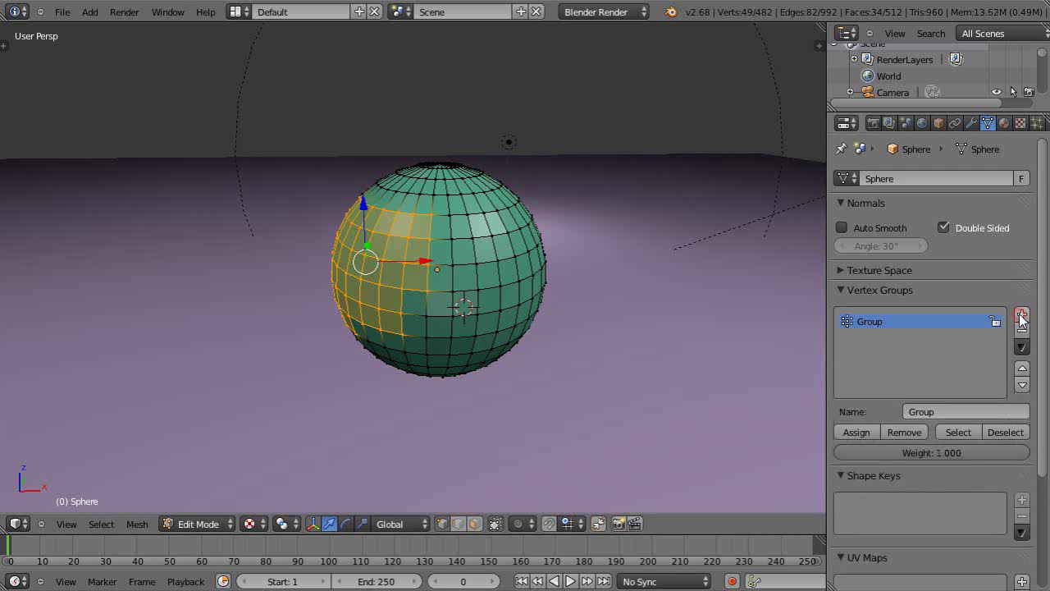
{"action": "left_click", "coordinate": [935, 411]}
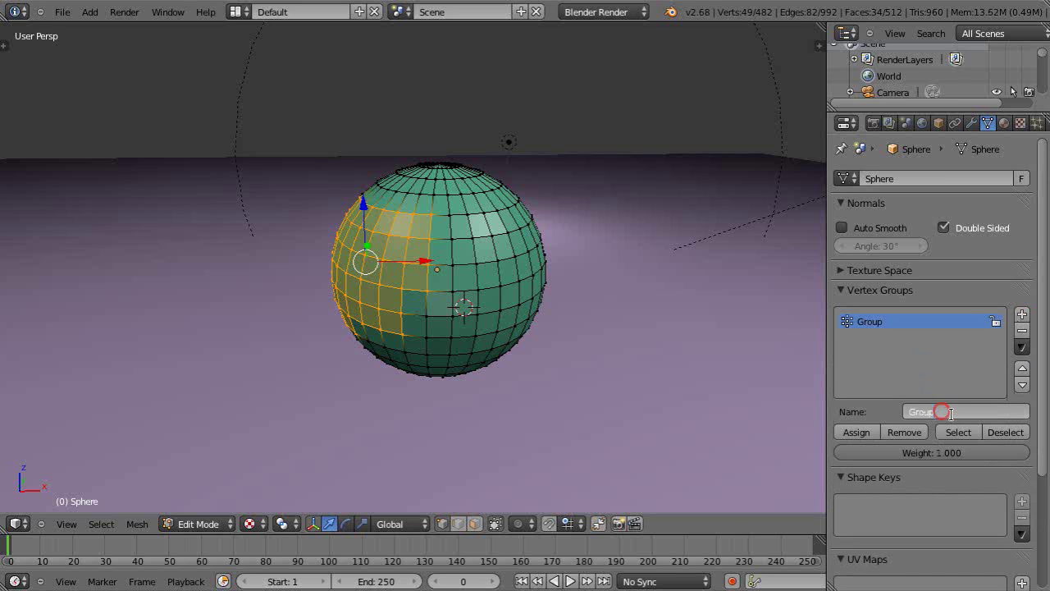
{"action": "type", "text": "1"}
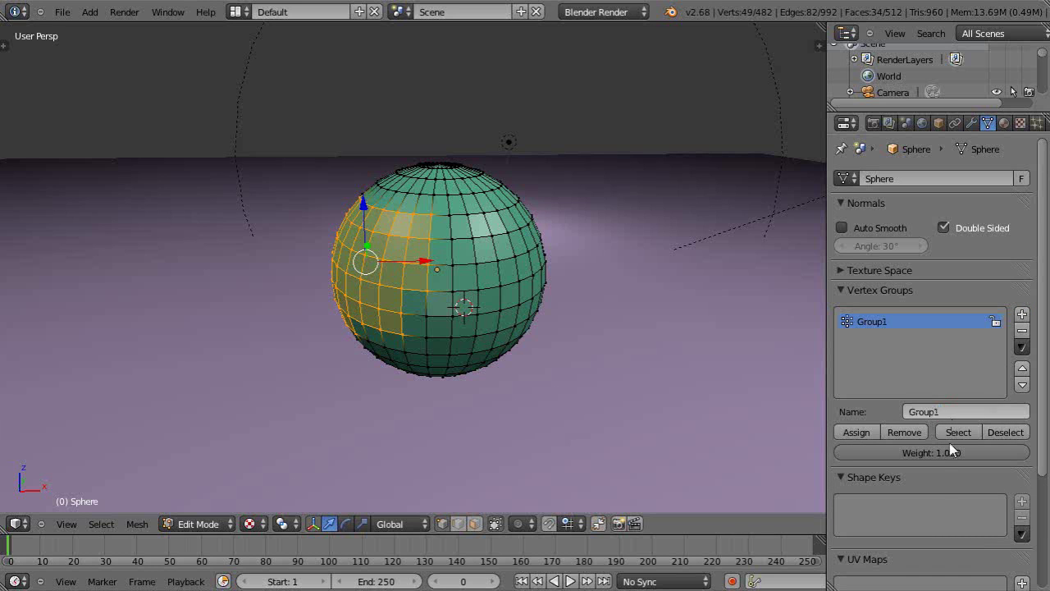
{"action": "key", "text": "Return"}
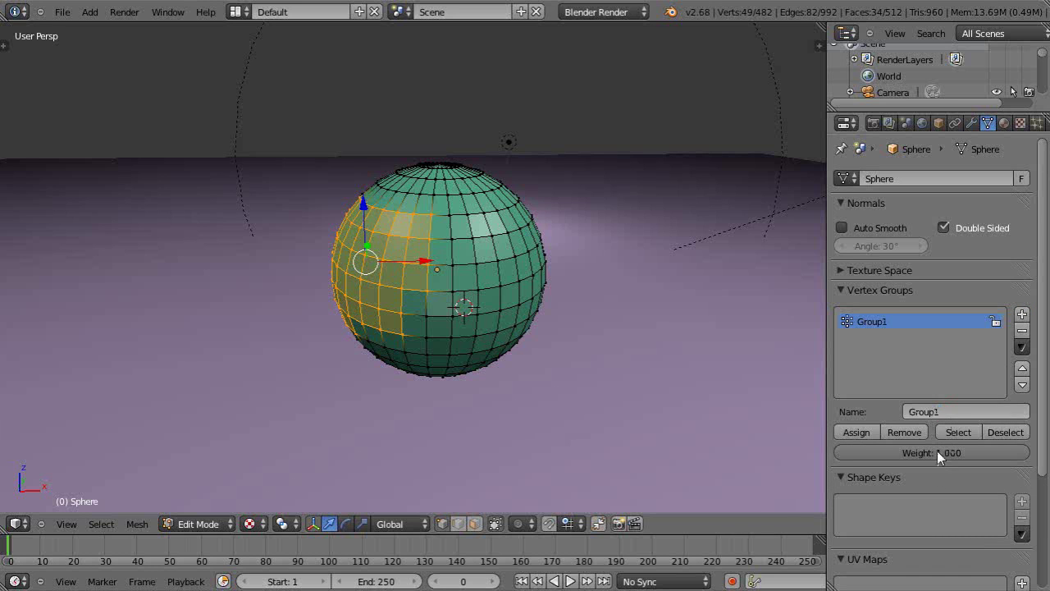
{"action": "left_click", "coordinate": [857, 432]}
{"action": "middle_click_drag", "start_coordinate": [737, 356], "coordinate": [503, 300]}
Clear the selection and circle-select a patch on the sphere's front
{"action": "key", "text": "a"}
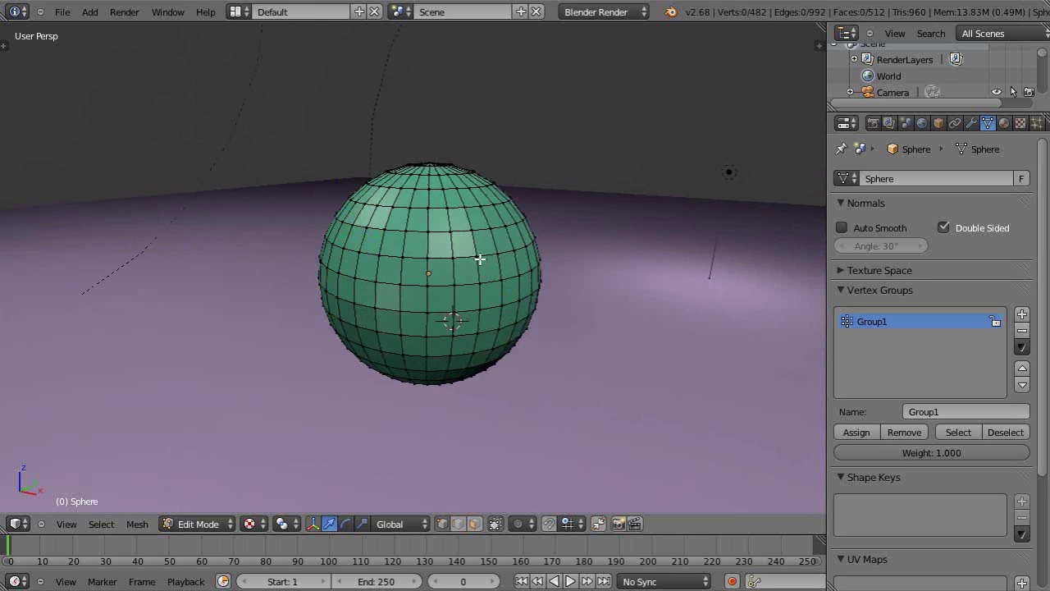
{"action": "key", "text": "c"}
{"action": "mouse_move", "coordinate": [462, 246]}
{"action": "left_mouse_down"}
{"action": "mouse_move", "coordinate": [434, 257]}
{"action": "mouse_move", "coordinate": [443, 306]}
{"action": "mouse_move", "coordinate": [495, 274]}
{"action": "mouse_move", "coordinate": [455, 282]}
{"action": "mouse_move", "coordinate": [448, 301]}
{"action": "mouse_move", "coordinate": [442, 246]}
{"action": "mouse_move", "coordinate": [480, 231]}
{"action": "mouse_move", "coordinate": [507, 273]}
{"action": "mouse_move", "coordinate": [501, 315]}
{"action": "mouse_move", "coordinate": [443, 329]}
{"action": "mouse_move", "coordinate": [408, 313]}
{"action": "mouse_move", "coordinate": [437, 222]}
{"action": "mouse_move", "coordinate": [504, 222]}
{"action": "mouse_move", "coordinate": [436, 225]}
{"action": "mouse_move", "coordinate": [420, 248]}
{"action": "mouse_move", "coordinate": [418, 218]}
{"action": "left_mouse_up"}
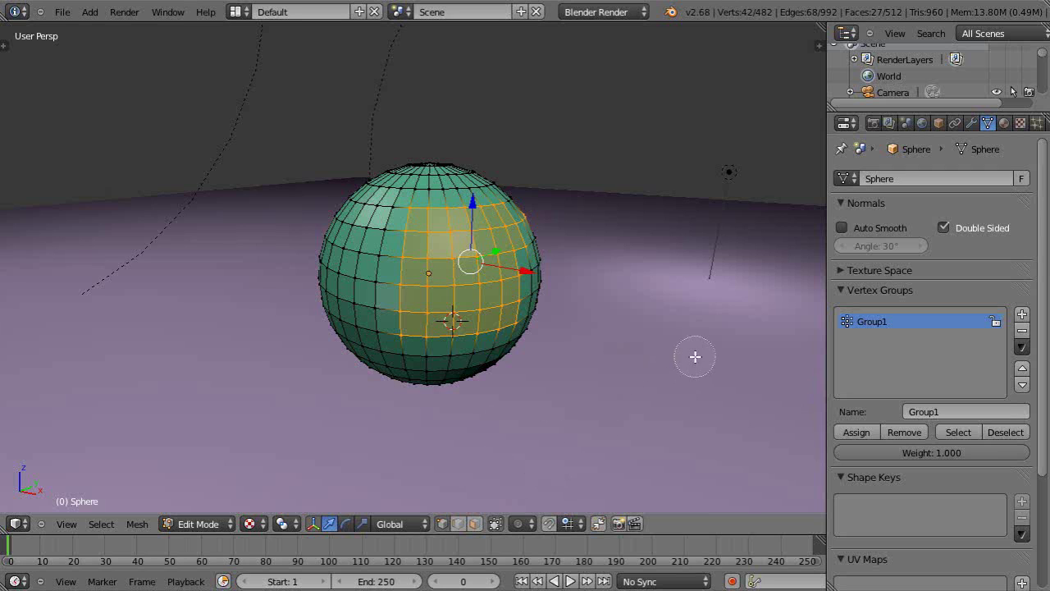
Add vertex group Group2 and assign the front patch to it at weight 0.5
{"action": "left_click", "coordinate": [1022, 314]}
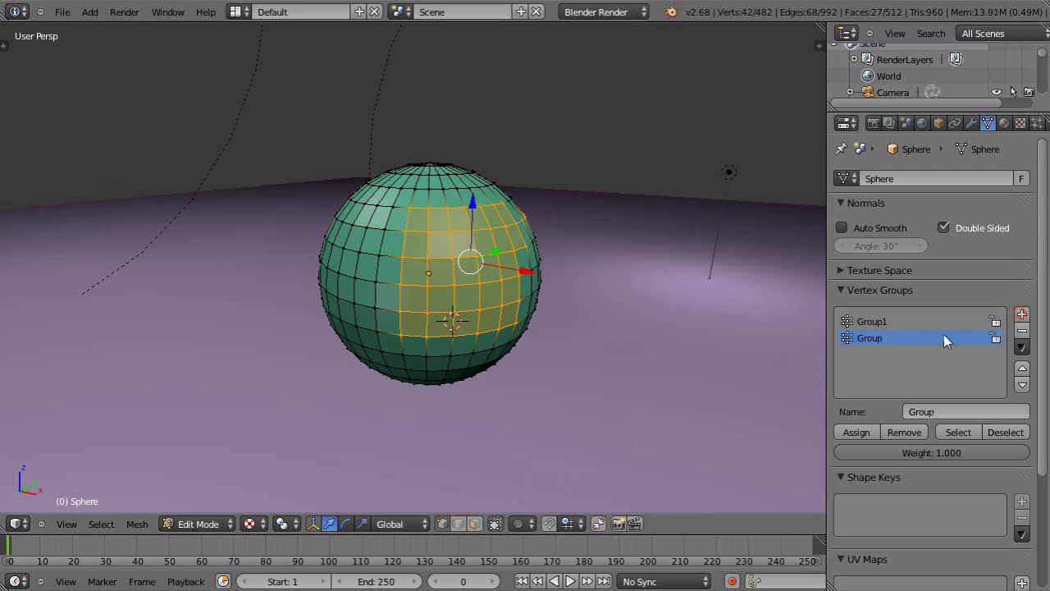
{"action": "left_click", "coordinate": [936, 412]}
{"action": "type", "text": "Group2"}
{"action": "key", "text": "Return"}
{"action": "left_click", "coordinate": [947, 452]}
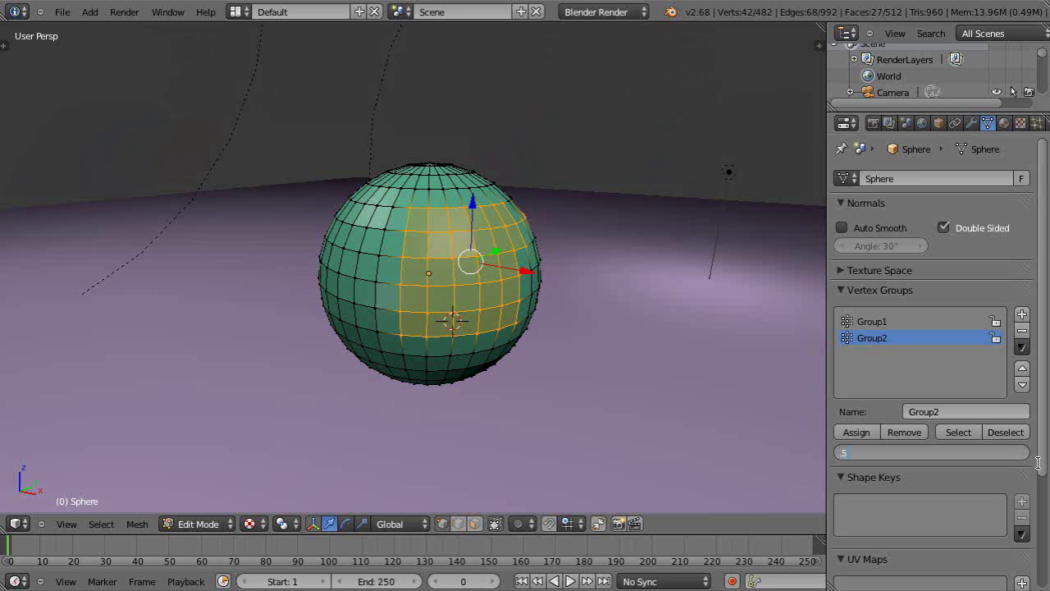
{"action": "key", "text": "Return"}
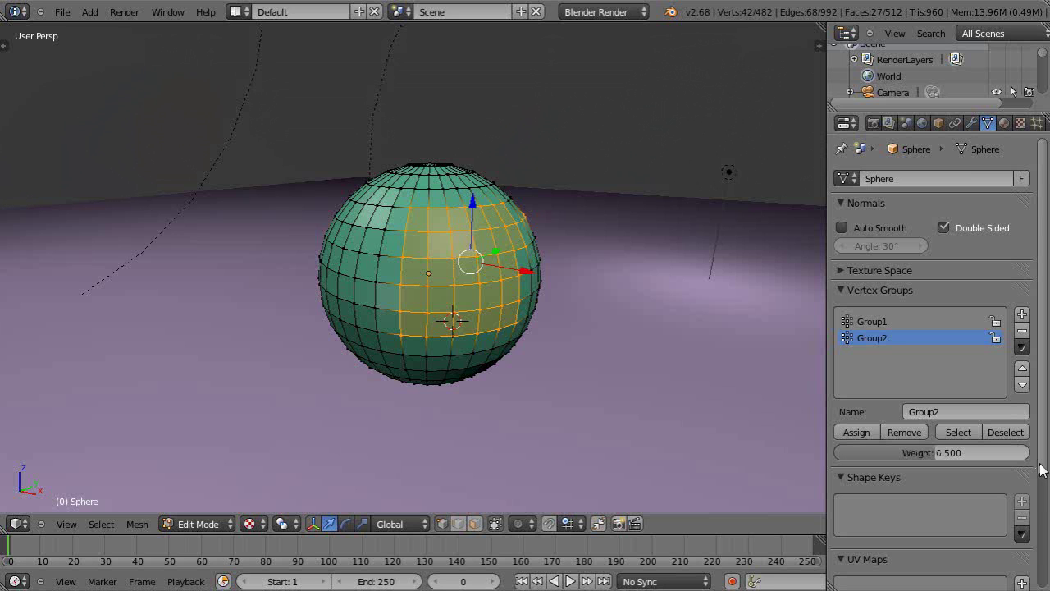
{"action": "left_click", "coordinate": [853, 432]}
{"action": "middle_click_drag", "start_coordinate": [492, 368], "coordinate": [583, 370]}
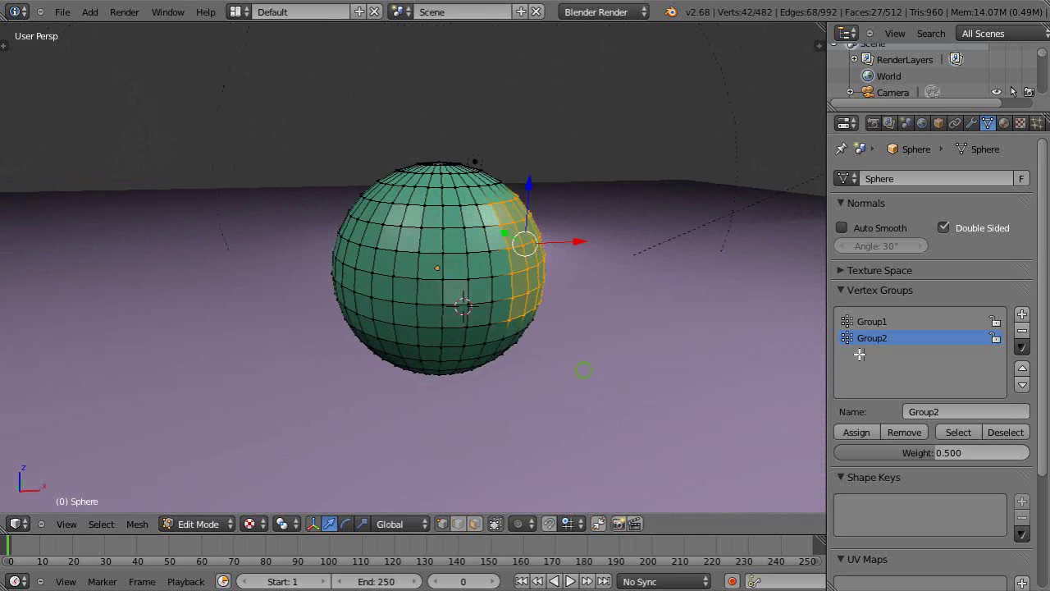
Make Group1 the active vertex group and select its vertices
{"action": "left_click", "coordinate": [873, 322]}
{"action": "left_click", "coordinate": [958, 433]}
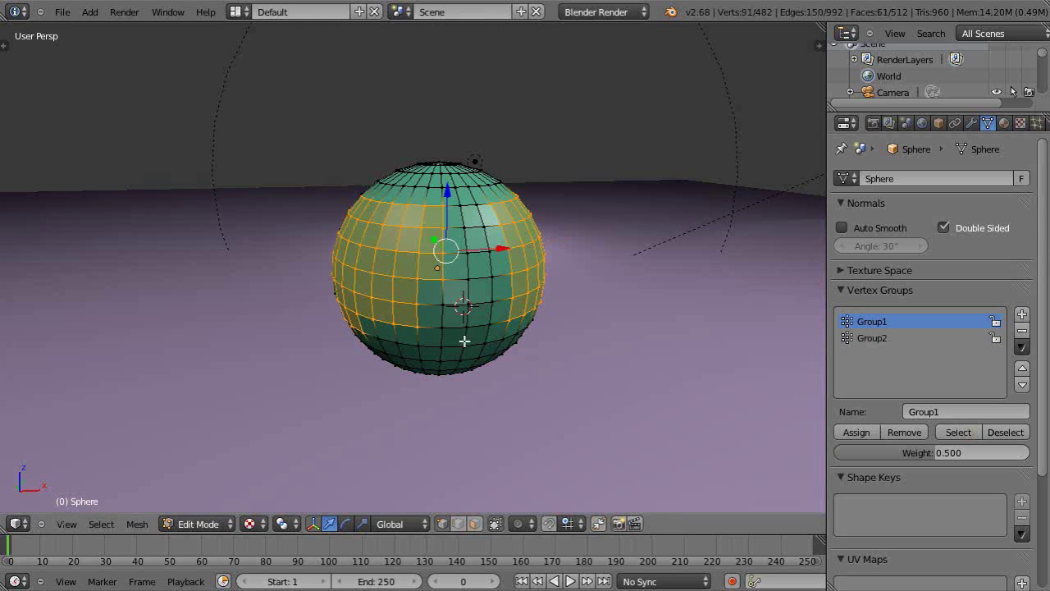
{"action": "middle_click_drag", "start_coordinate": [456, 335], "coordinate": [427, 351]}
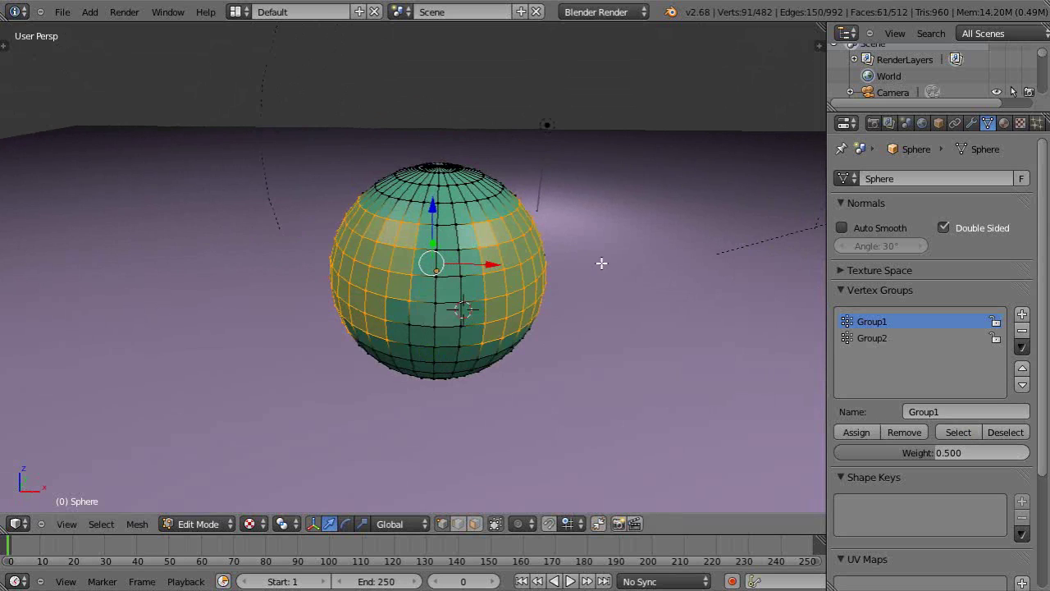
Return to Object Mode and add a hair particle system to the sphere
{"action": "key", "text": "Tab"}
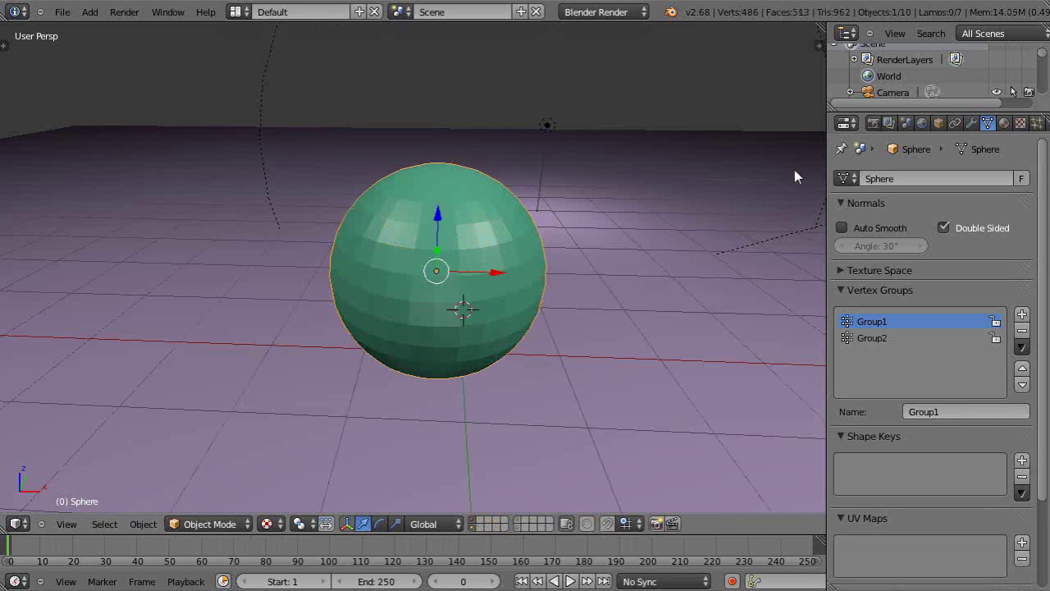
{"action": "left_click", "coordinate": [1036, 125]}
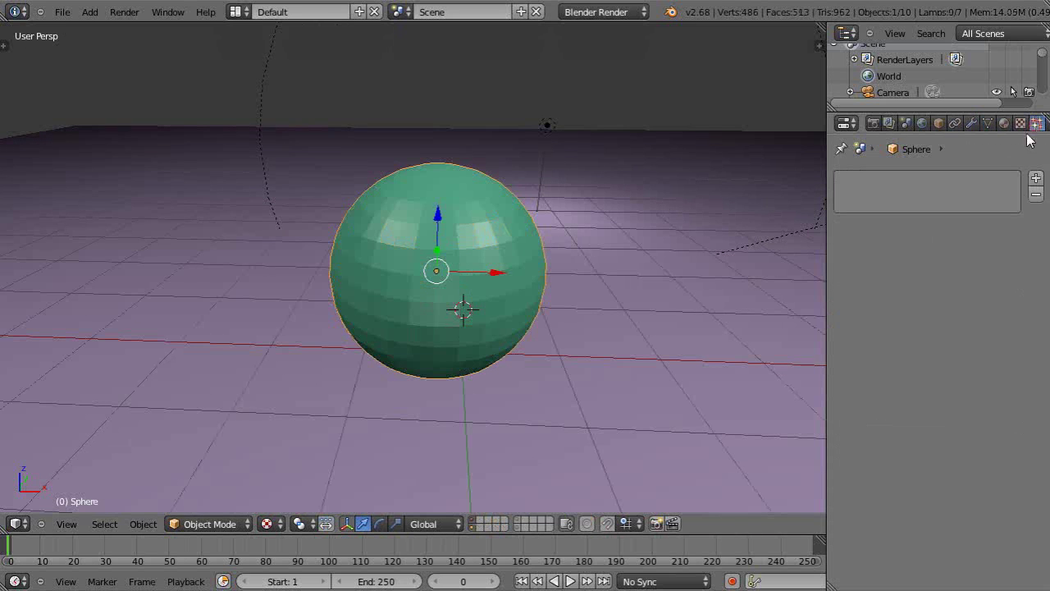
{"action": "left_click", "coordinate": [1036, 180]}
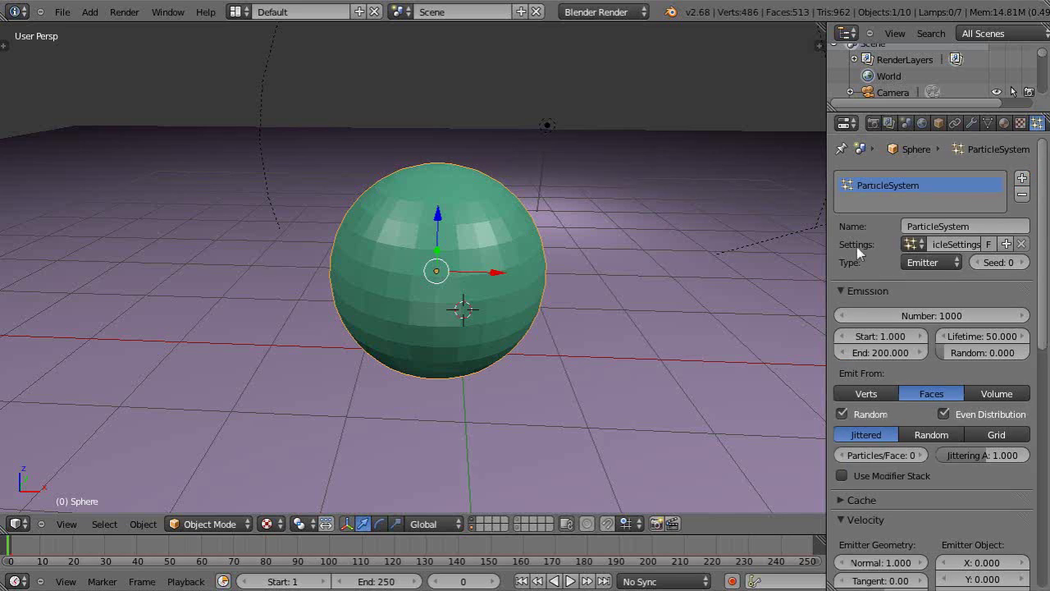
{"action": "left_click", "coordinate": [935, 263]}
{"action": "left_click", "coordinate": [923, 234]}
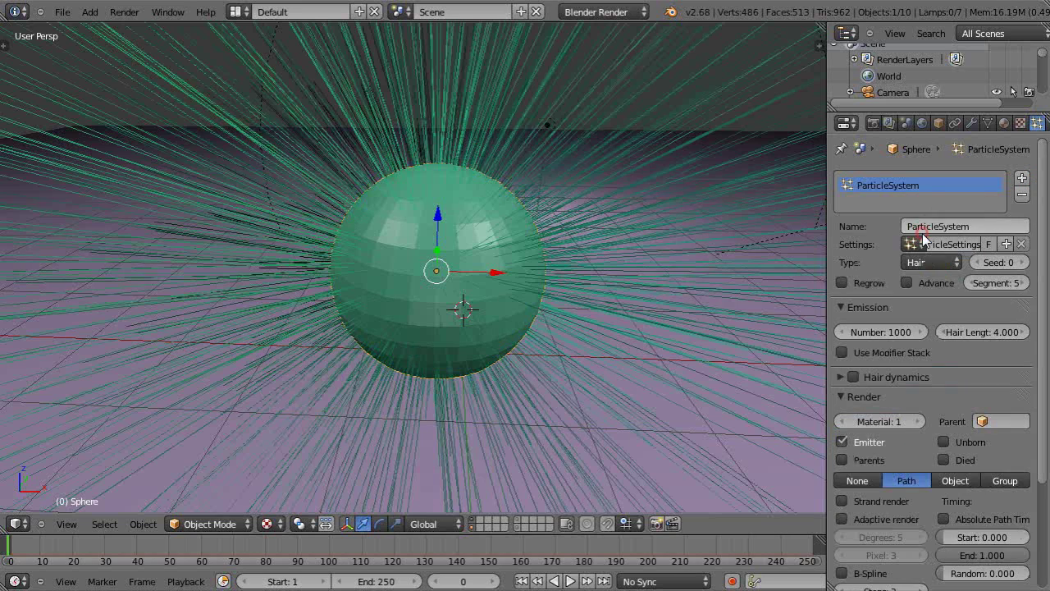
Move the sphere up along Z so the whole hairy sphere is in view
{"action": "scroll", "coordinate": [533, 275], "scroll_direction": "down", "scroll_amount": 4}
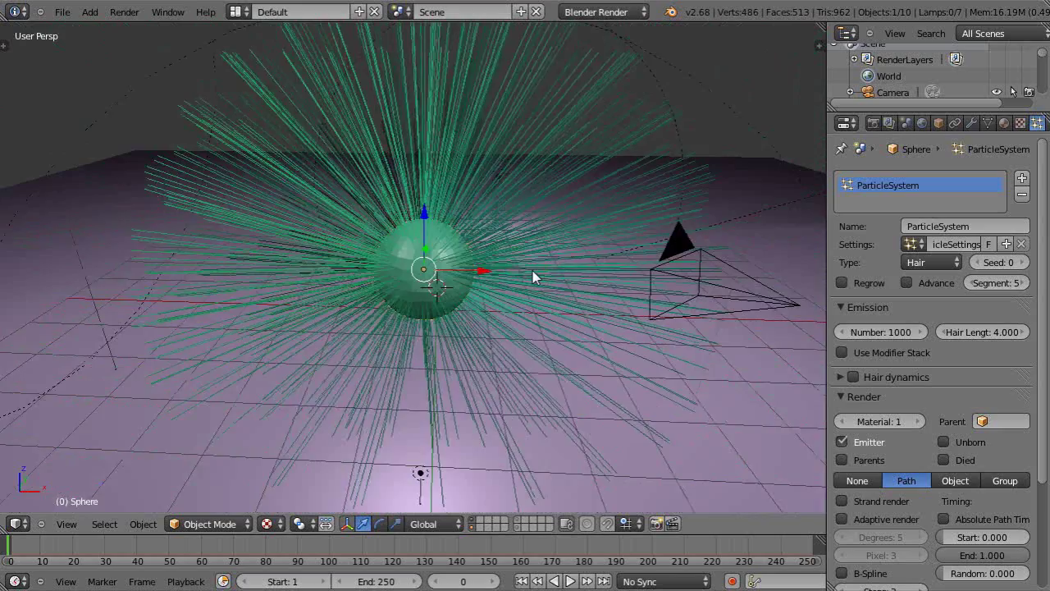
{"action": "scroll", "coordinate": [533, 271], "scroll_direction": "down", "scroll_amount": 3}
{"action": "scroll", "coordinate": [498, 250], "scroll_direction": "up", "scroll_amount": 5}
{"action": "mouse_move", "coordinate": [498, 249]}
{"action": "middle_mouse_down"}
{"action": "mouse_move", "coordinate": [445, 174]}
{"action": "mouse_move", "coordinate": [496, 265]}
{"action": "mouse_move", "coordinate": [480, 246]}
{"action": "middle_mouse_up"}
{"action": "middle_click_drag", "start_coordinate": [434, 215], "coordinate": [453, 245]}
{"action": "scroll", "coordinate": [452, 139], "scroll_direction": "down", "scroll_amount": 5}
{"action": "scroll", "coordinate": [453, 244], "scroll_direction": "up", "scroll_amount": 3}
{"action": "key", "text": "g"}
{"action": "key", "text": "z"}
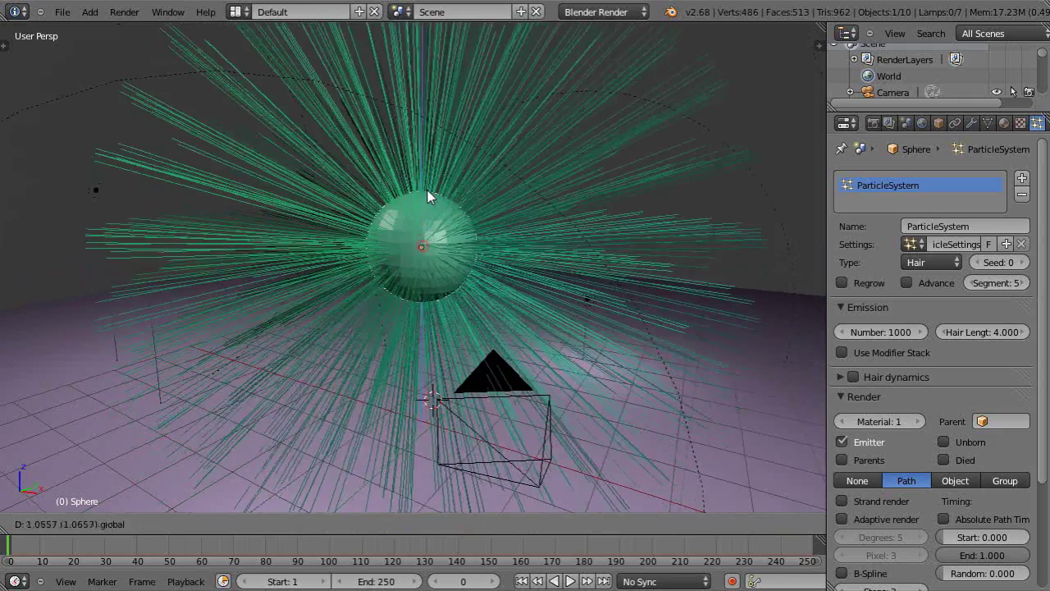
{"action": "left_click", "coordinate": [428, 191]}
{"action": "scroll", "coordinate": [459, 234], "scroll_direction": "down", "scroll_amount": 4}
{"action": "middle_click_drag", "start_coordinate": [465, 235], "coordinate": [476, 232]}
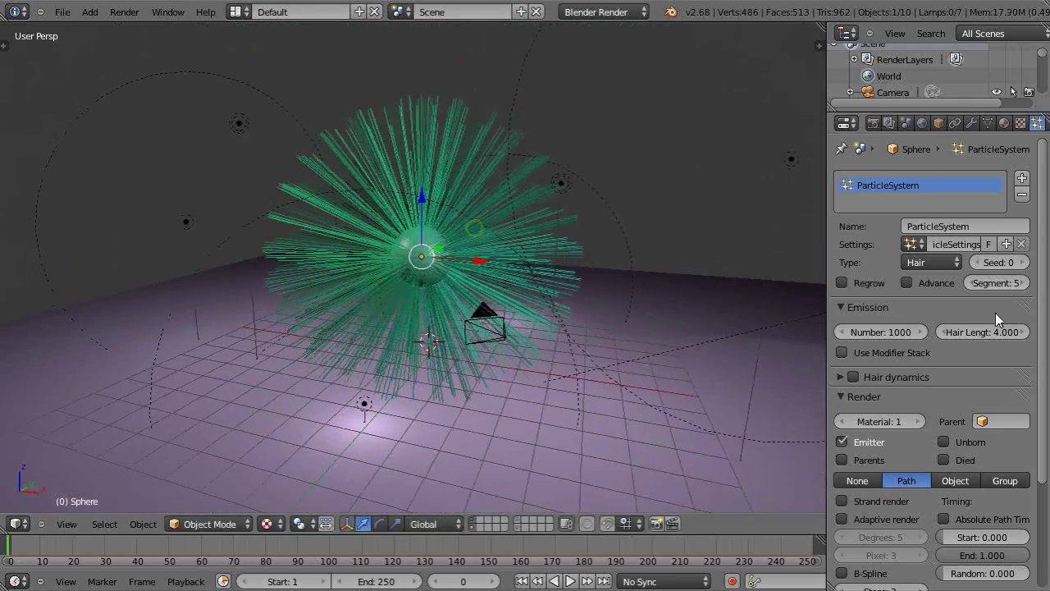
Shorten the hair length to 2.020 and expand the particle Vertex Groups panel
{"action": "scroll", "coordinate": [1030, 361], "scroll_direction": "down", "scroll_amount": 5}
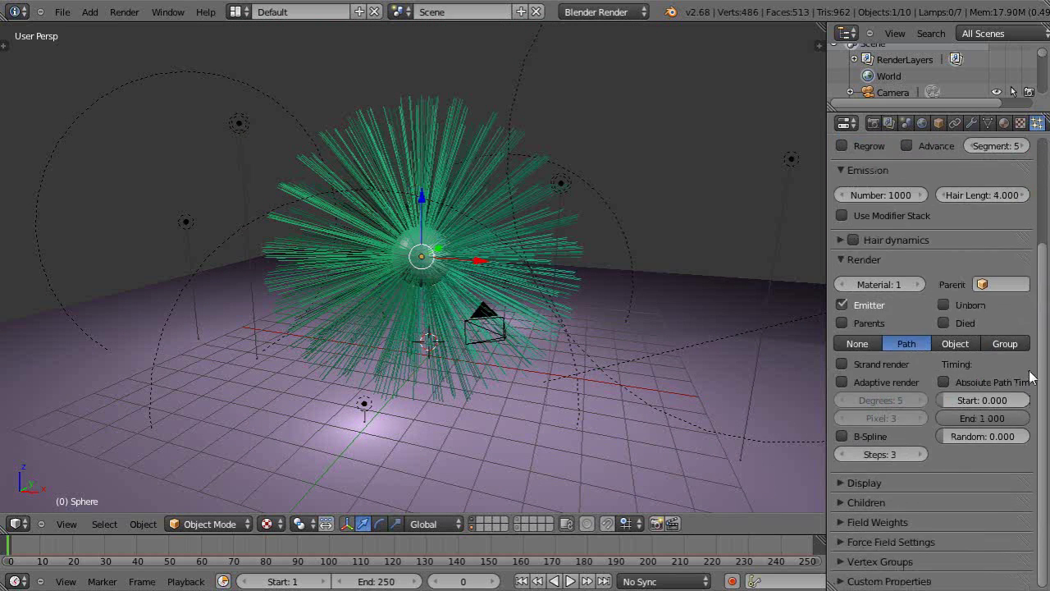
{"action": "scroll", "coordinate": [1031, 375], "scroll_direction": "up", "scroll_amount": 5}
{"action": "left_click_drag", "start_coordinate": [1001, 333], "coordinate": [907, 334]}
{"action": "scroll", "coordinate": [628, 281], "scroll_direction": "up", "scroll_amount": 4}
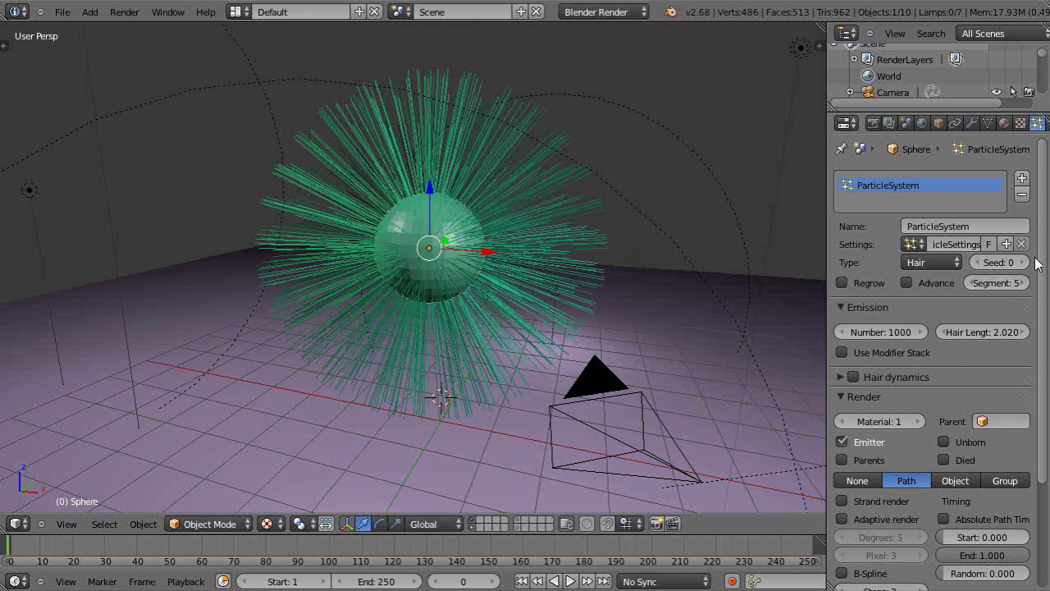
{"action": "scroll", "coordinate": [1030, 271], "scroll_direction": "down", "scroll_amount": 5}
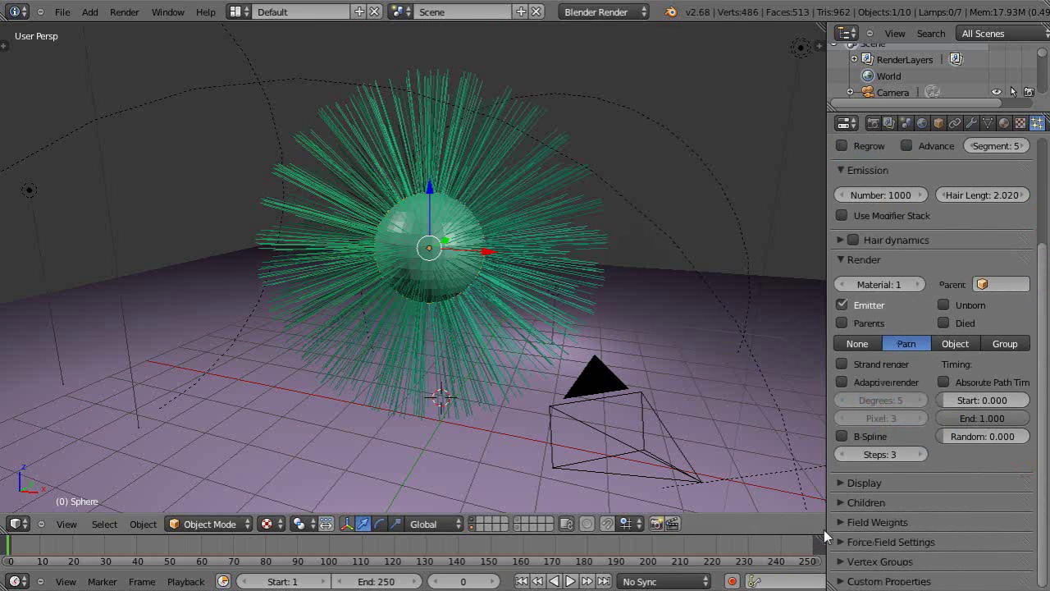
{"action": "left_click", "coordinate": [846, 562]}
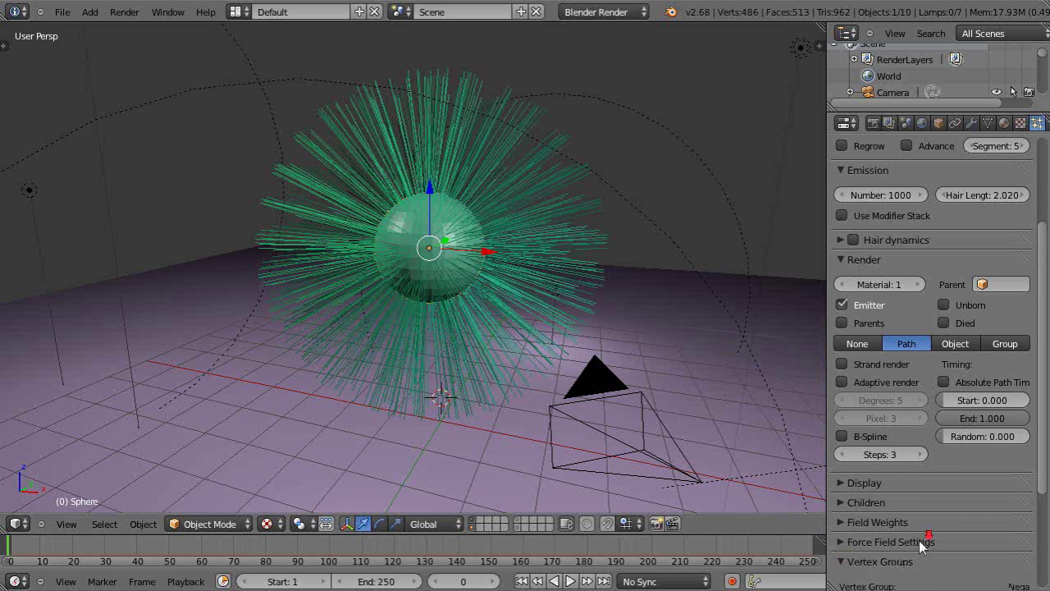
Set the hair Density vertex group to Group1, inspect it, then change it to Group2
{"action": "scroll", "coordinate": [920, 541], "scroll_direction": "down", "scroll_amount": 5}
{"action": "left_click", "coordinate": [959, 473]}
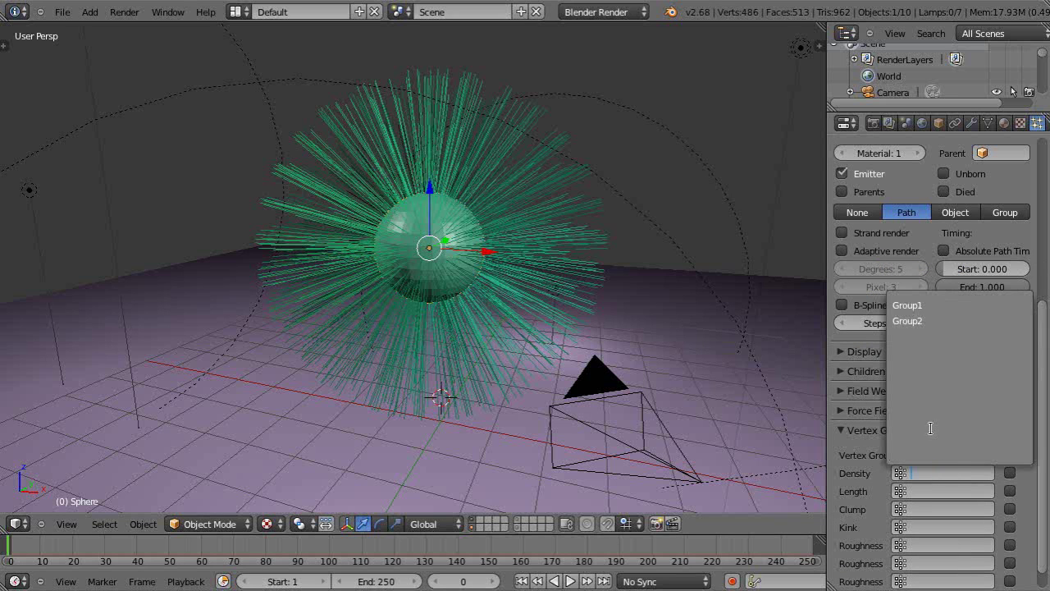
{"action": "left_click", "coordinate": [914, 302]}
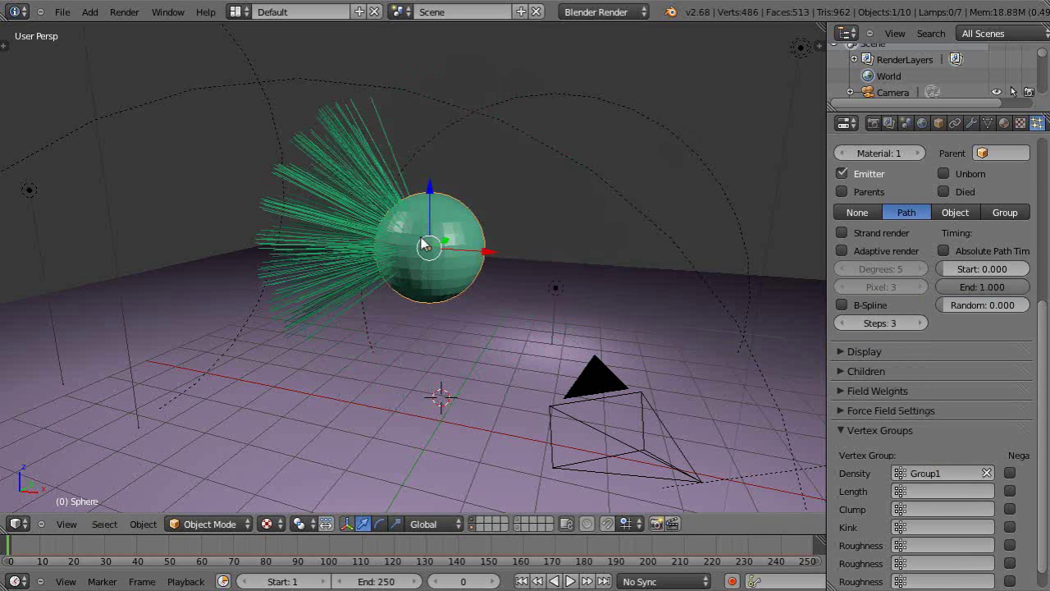
{"action": "middle_click_drag", "start_coordinate": [348, 248], "coordinate": [420, 305]}
{"action": "scroll", "coordinate": [403, 263], "scroll_direction": "up", "scroll_amount": 3}
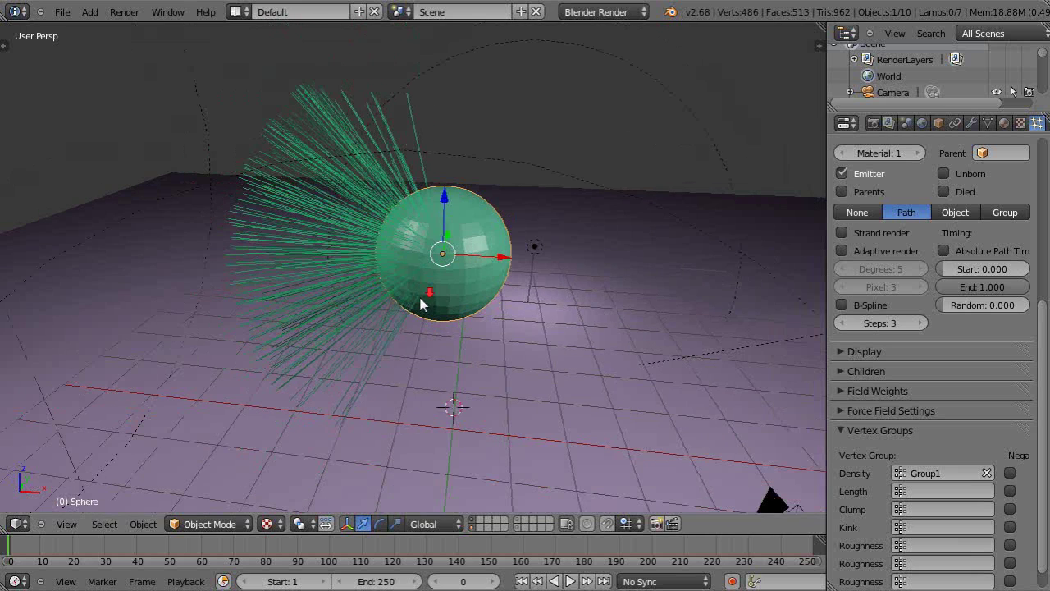
{"action": "left_click", "coordinate": [966, 474]}
{"action": "left_click", "coordinate": [920, 322]}
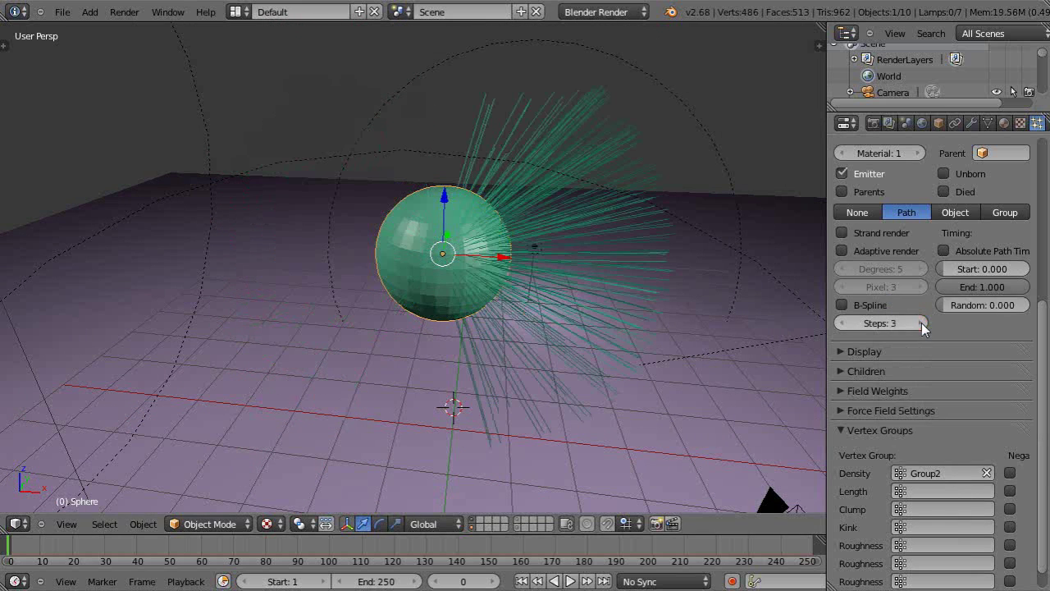
{"action": "mouse_move", "coordinate": [598, 305]}
{"action": "middle_mouse_down"}
{"action": "mouse_move", "coordinate": [675, 300]}
{"action": "mouse_move", "coordinate": [638, 285]}
{"action": "mouse_move", "coordinate": [557, 295]}
{"action": "mouse_move", "coordinate": [594, 301]}
{"action": "middle_mouse_up"}
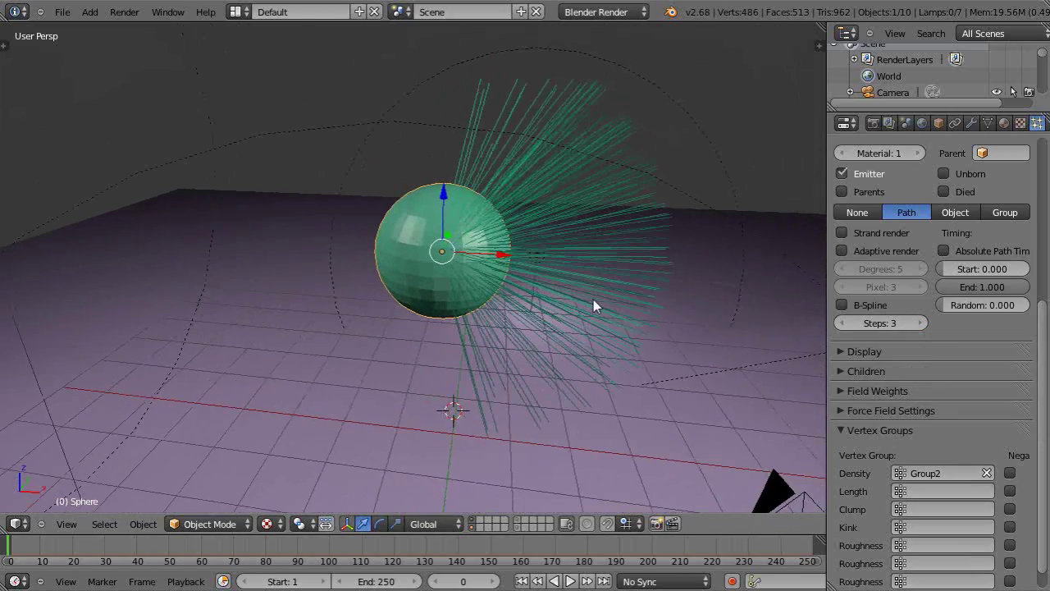
Clear the Density vertex group and drive hair Length with Group1, then Group2
{"action": "left_click", "coordinate": [987, 473]}
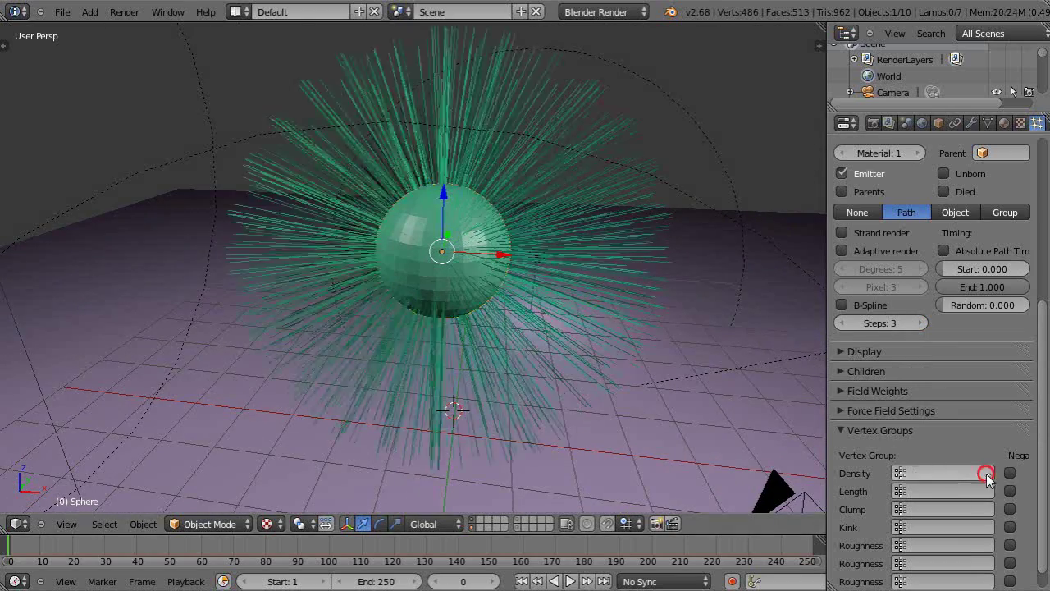
{"action": "left_click", "coordinate": [947, 490]}
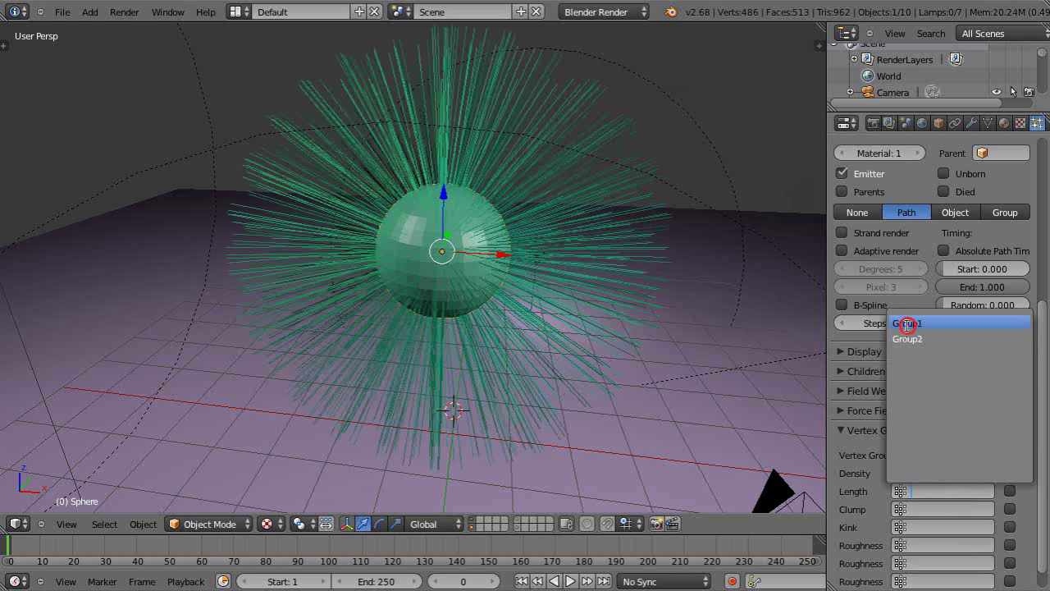
{"action": "left_click", "coordinate": [909, 326]}
{"action": "middle_click_drag", "start_coordinate": [552, 295], "coordinate": [539, 263]}
{"action": "left_click", "coordinate": [943, 492]}
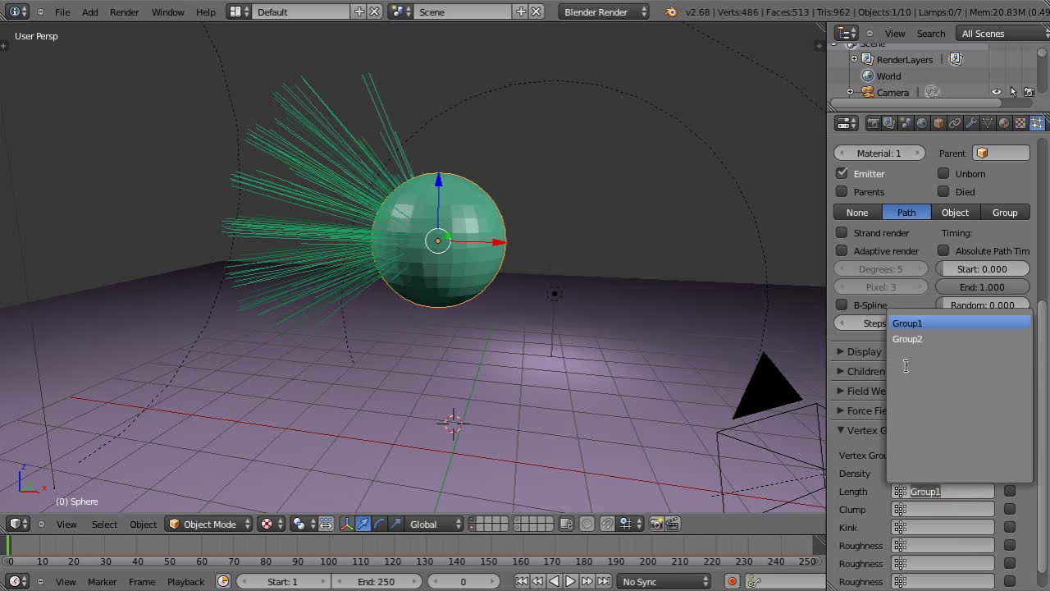
{"action": "left_click", "coordinate": [908, 338]}
{"action": "middle_click_drag", "start_coordinate": [549, 303], "coordinate": [598, 320]}
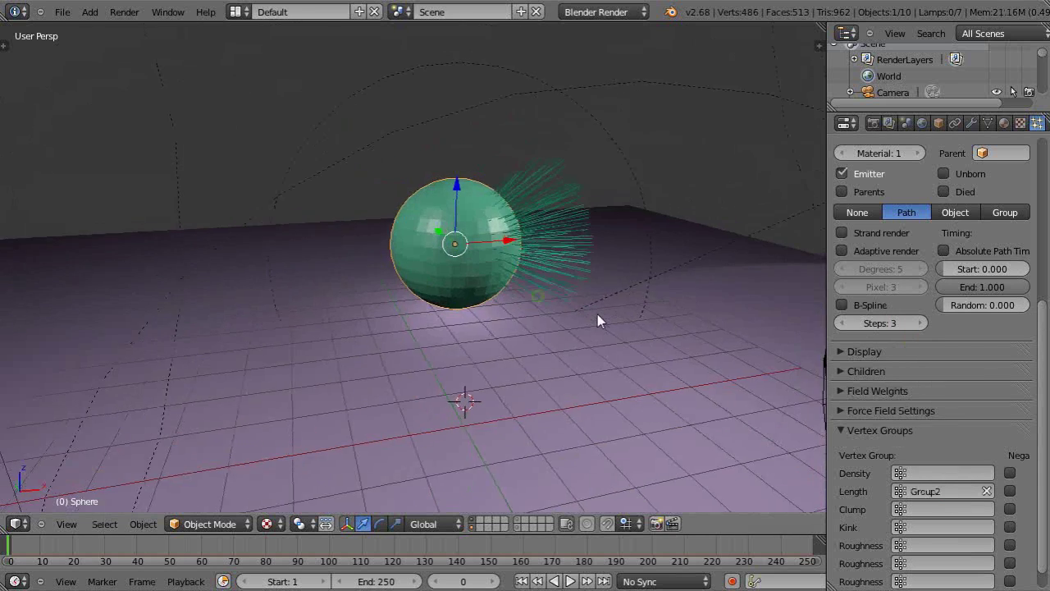
{"action": "scroll", "coordinate": [579, 305], "scroll_direction": "up", "scroll_amount": 4}
{"action": "middle_click_drag", "start_coordinate": [607, 259], "coordinate": [633, 276]}
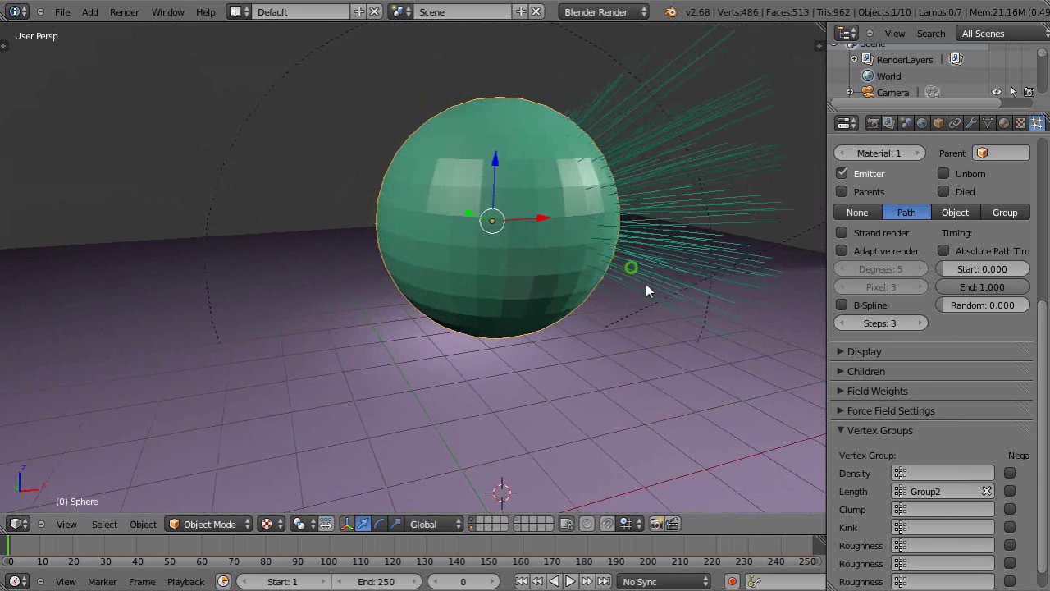
Compare Length on Group1 again, settle on Group2, and return to Edit Mode
{"action": "left_click", "coordinate": [953, 490]}
{"action": "left_click", "coordinate": [906, 318]}
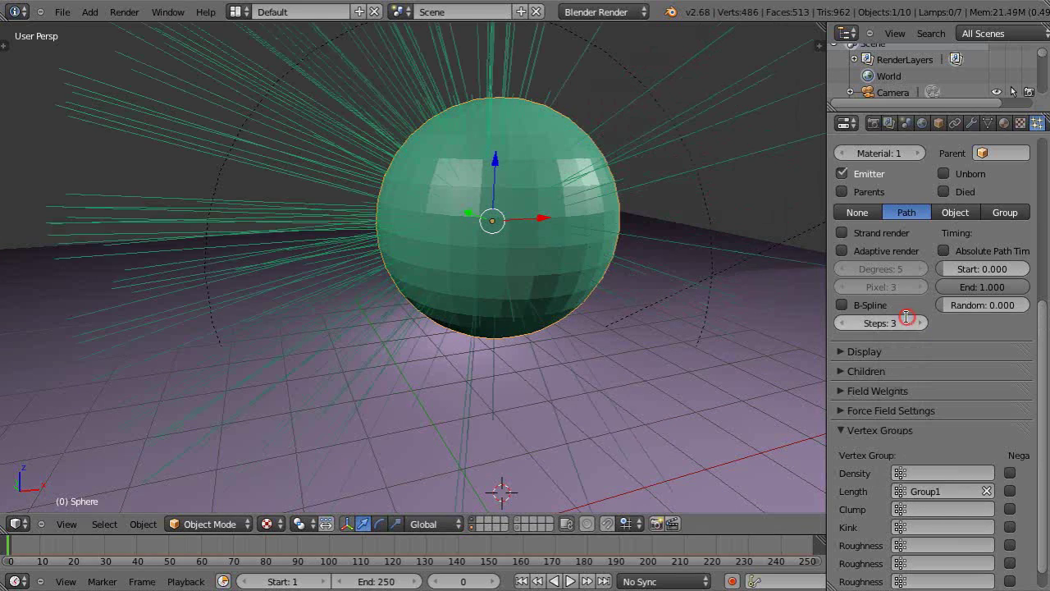
{"action": "middle_click_drag", "start_coordinate": [560, 344], "coordinate": [482, 360]}
{"action": "scroll", "coordinate": [499, 364], "scroll_direction": "down", "scroll_amount": 3}
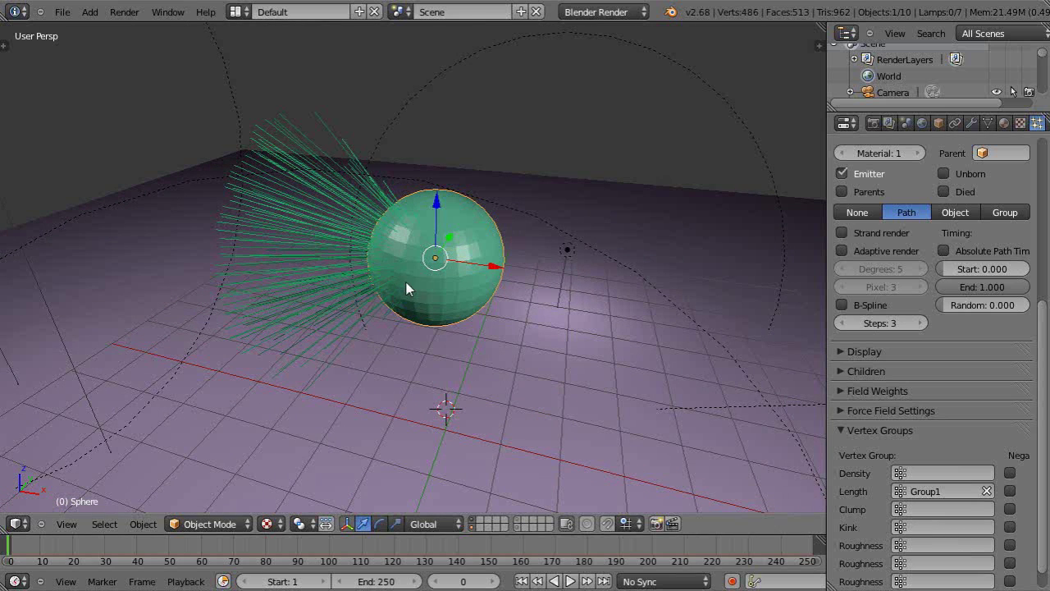
{"action": "scroll", "coordinate": [406, 288], "scroll_direction": "up", "scroll_amount": 1}
{"action": "left_click", "coordinate": [925, 491]}
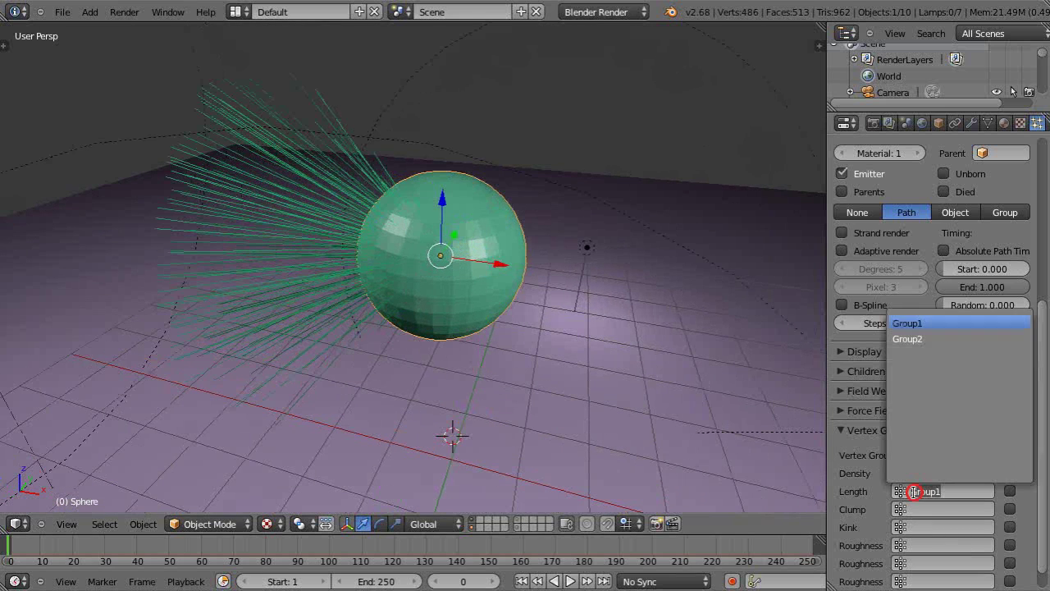
{"action": "left_click", "coordinate": [916, 338]}
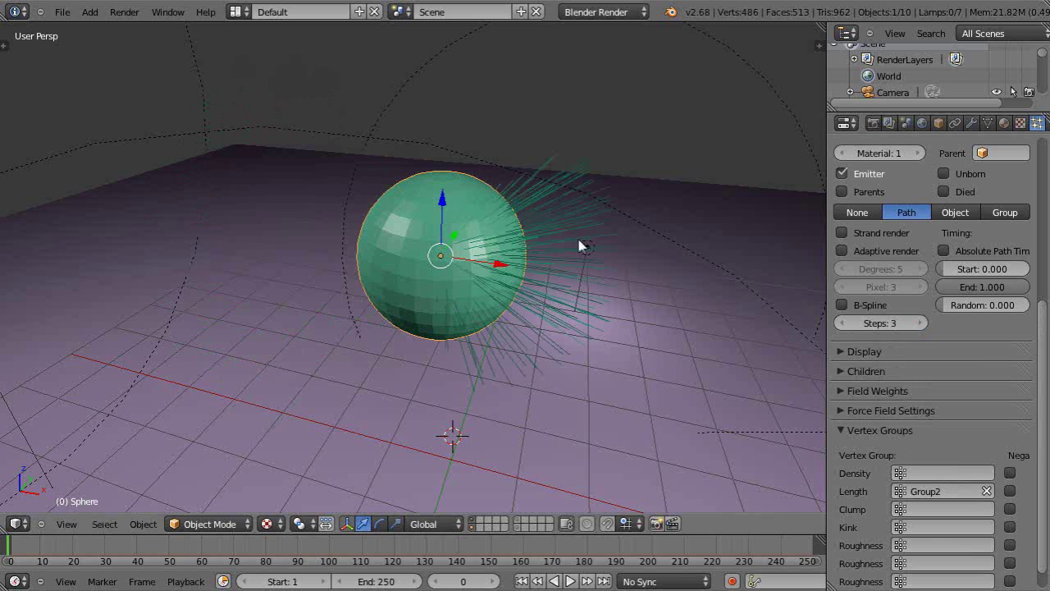
{"action": "middle_click_drag", "start_coordinate": [406, 346], "coordinate": [576, 263]}
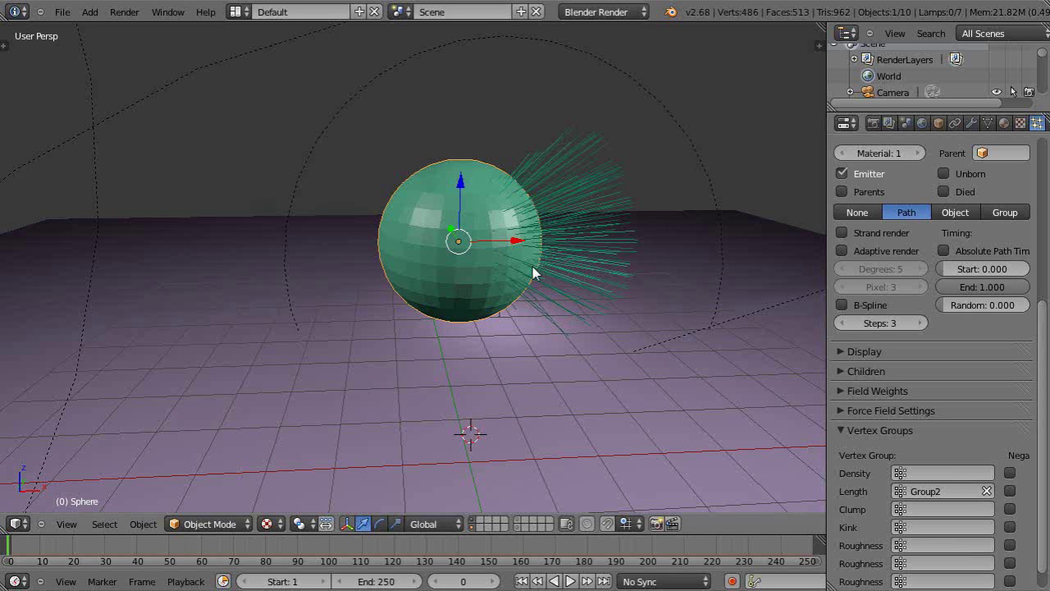
{"action": "key", "text": "Tab"}
Select Group2's vertices in Object Data and set the assignment weight to 0.100
{"action": "middle_click_drag", "start_coordinate": [457, 284], "coordinate": [485, 312]}
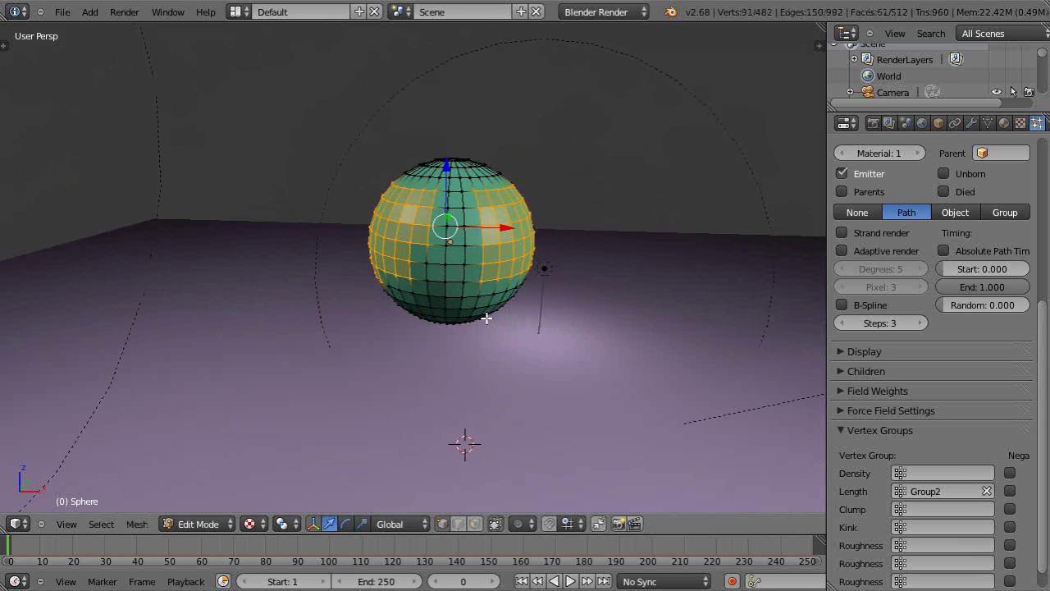
{"action": "left_click", "coordinate": [987, 122]}
{"action": "key", "text": "a"}
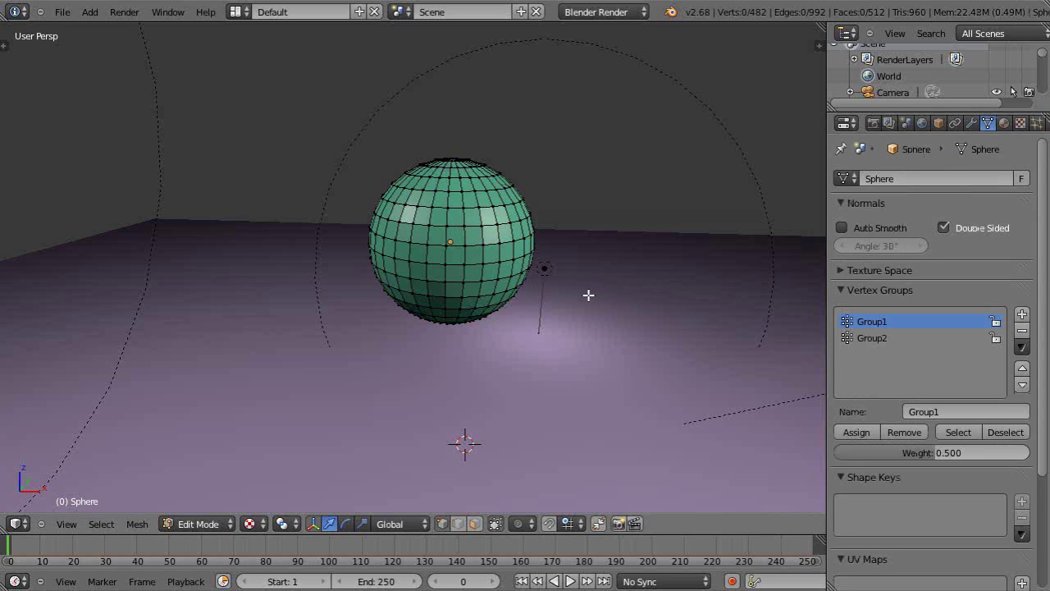
{"action": "left_click", "coordinate": [872, 337]}
{"action": "left_click", "coordinate": [957, 433]}
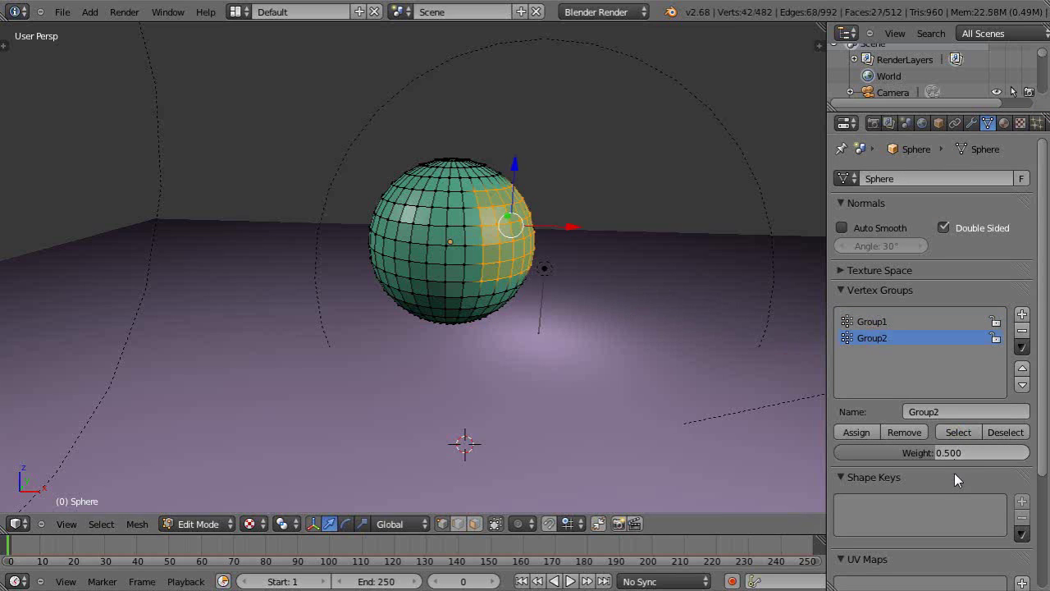
{"action": "left_click", "coordinate": [940, 452]}
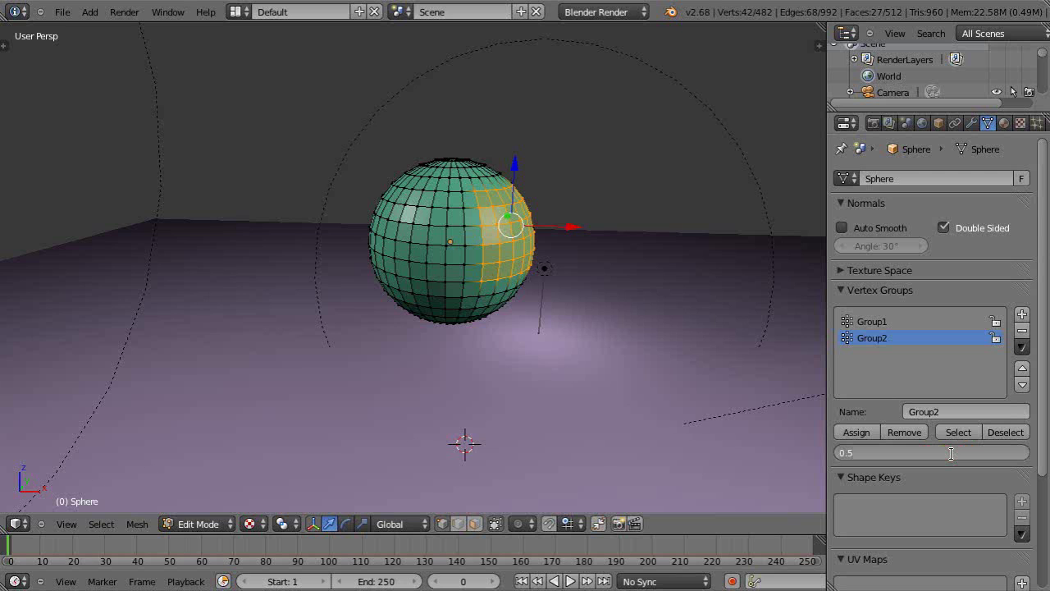
{"action": "type", "text": ".1"}
{"action": "key", "text": "Return"}
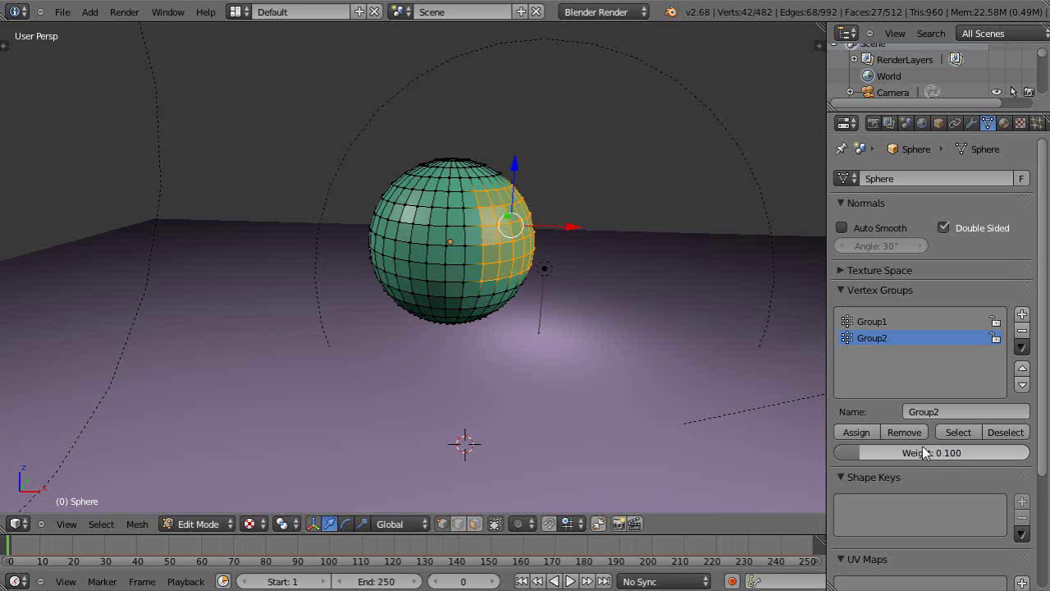
Toggle between Object and Edit Mode to check the shorter hair, ending in Object Mode
{"action": "key", "text": "Tab"}
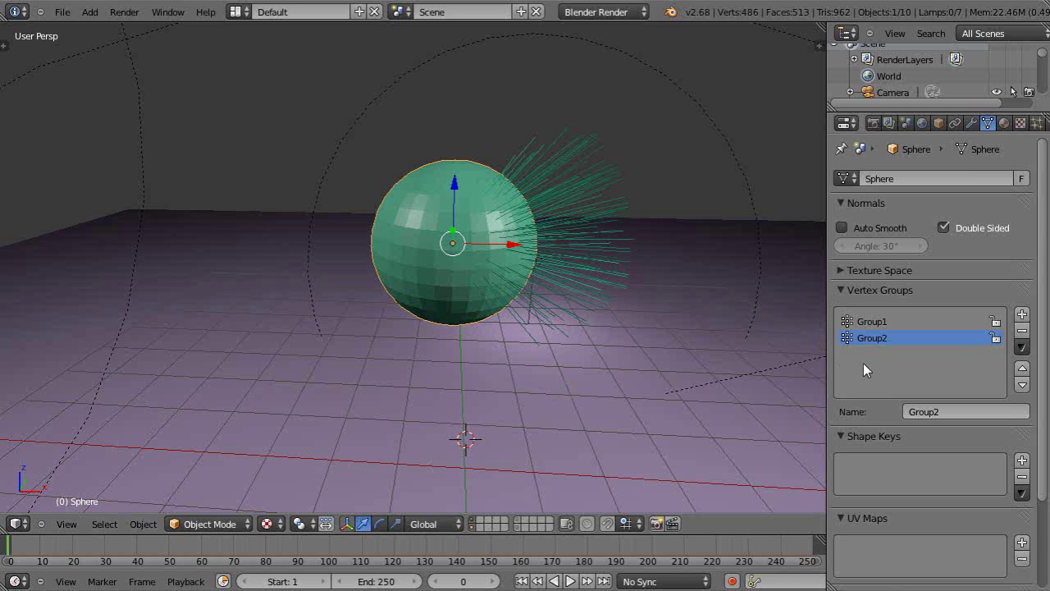
{"action": "key", "text": "Tab"}
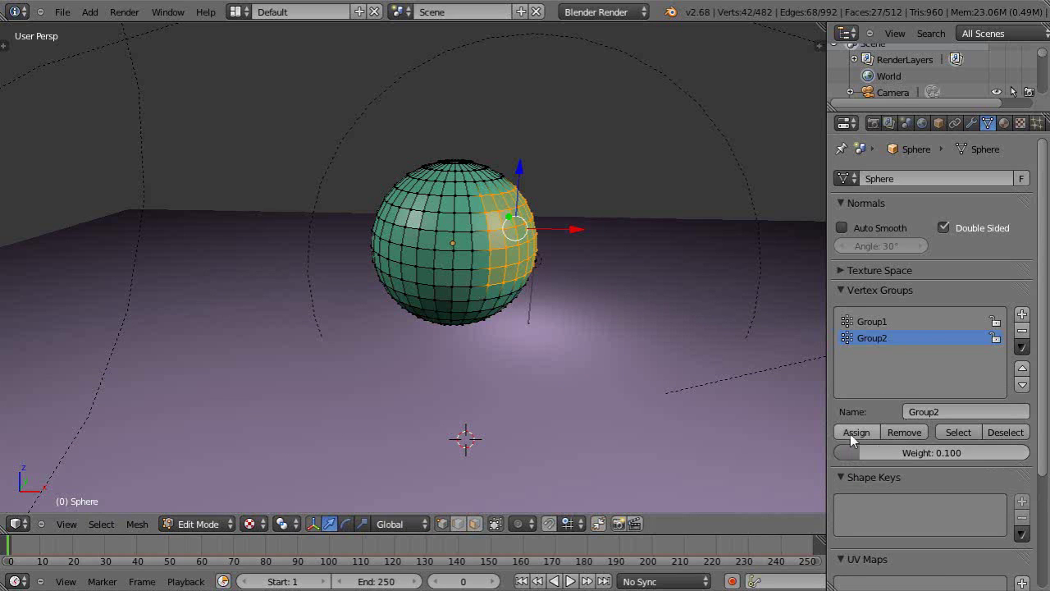
{"action": "key", "text": "Tab"}
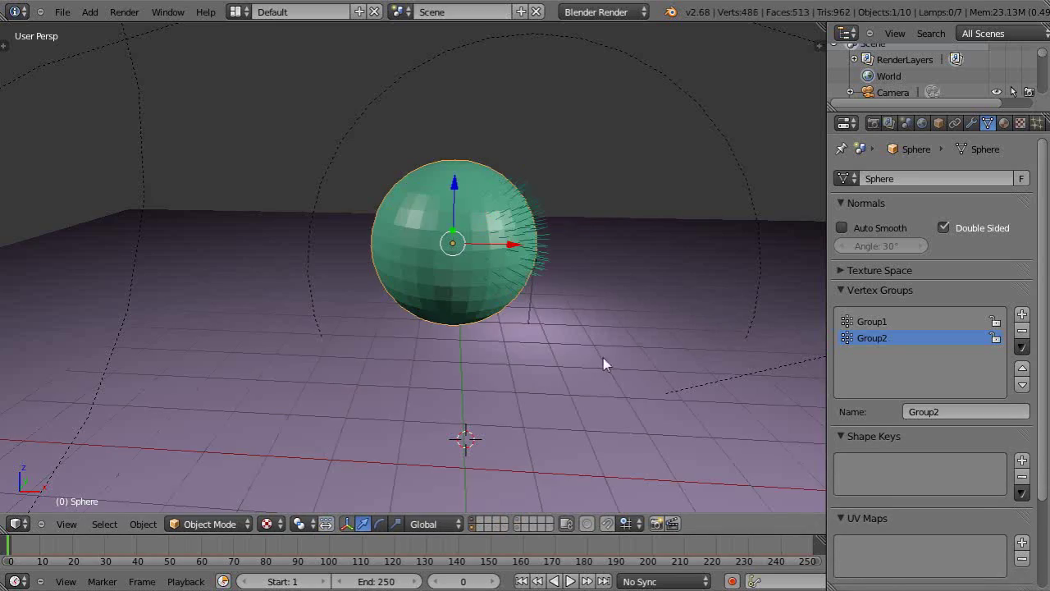
{"action": "scroll", "coordinate": [603, 357], "scroll_direction": "up", "scroll_amount": 3}
{"action": "middle_click_drag", "start_coordinate": [581, 349], "coordinate": [549, 332]}
{"action": "scroll", "coordinate": [535, 370], "scroll_direction": "down", "scroll_amount": 3}
{"action": "mouse_move", "coordinate": [531, 314]}
{"action": "middle_mouse_down"}
{"action": "mouse_move", "coordinate": [532, 343]}
{"action": "mouse_move", "coordinate": [516, 362]}
{"action": "mouse_move", "coordinate": [366, 324]}
{"action": "mouse_move", "coordinate": [522, 315]}
{"action": "middle_mouse_up"}
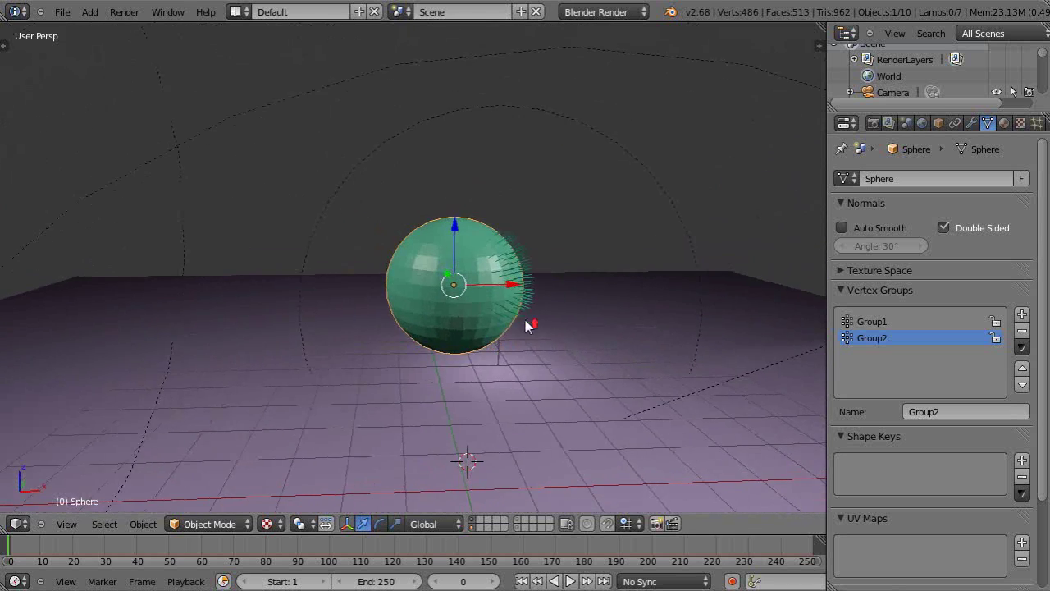
{"action": "scroll", "coordinate": [525, 321], "scroll_direction": "up", "scroll_amount": 4}
{"action": "scroll", "coordinate": [507, 316], "scroll_direction": "down", "scroll_amount": 3}
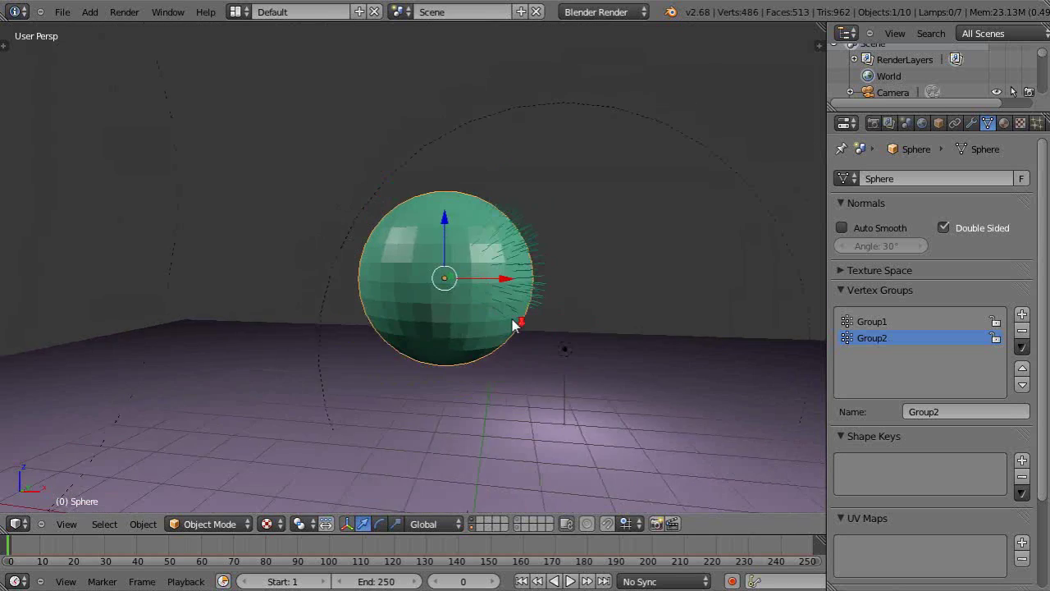
{"action": "middle_click_drag", "start_coordinate": [512, 325], "coordinate": [558, 331]}
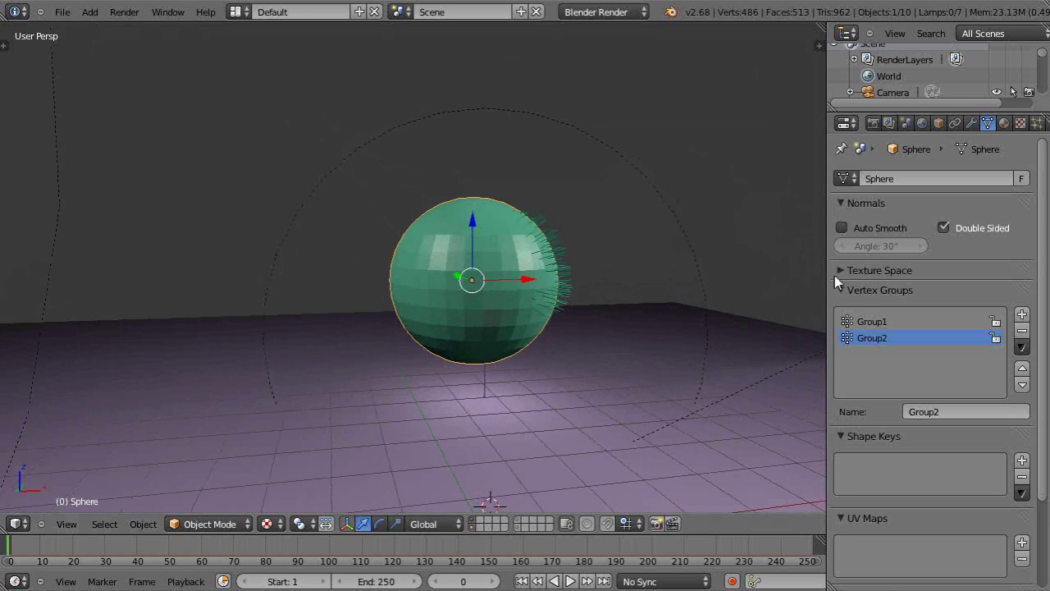